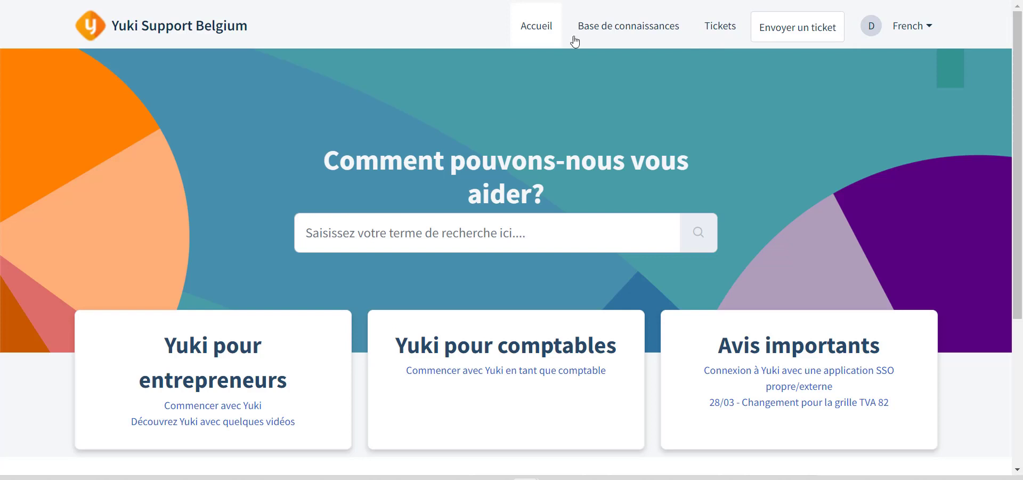
- Search the support site for "codabox" and read through the Lien Codabox article
click(537, 237)
text(coda)
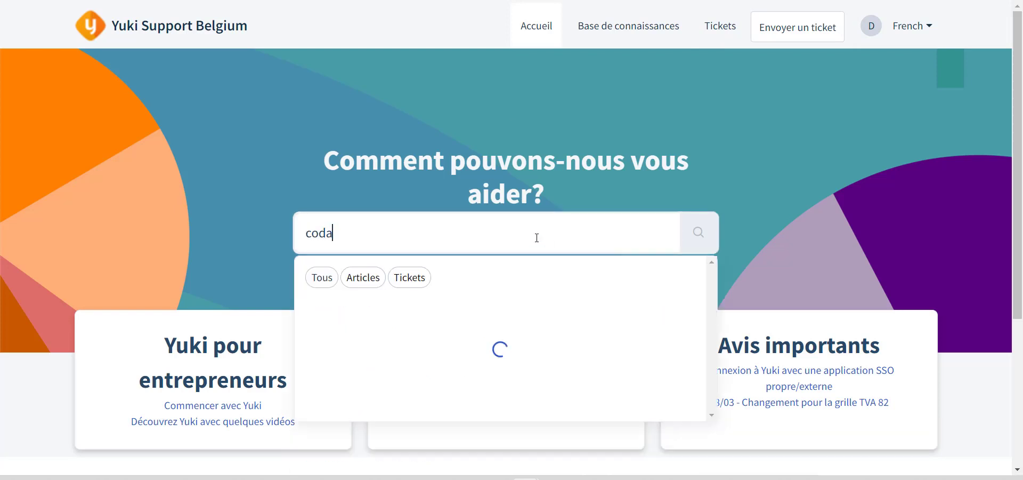
text(box)
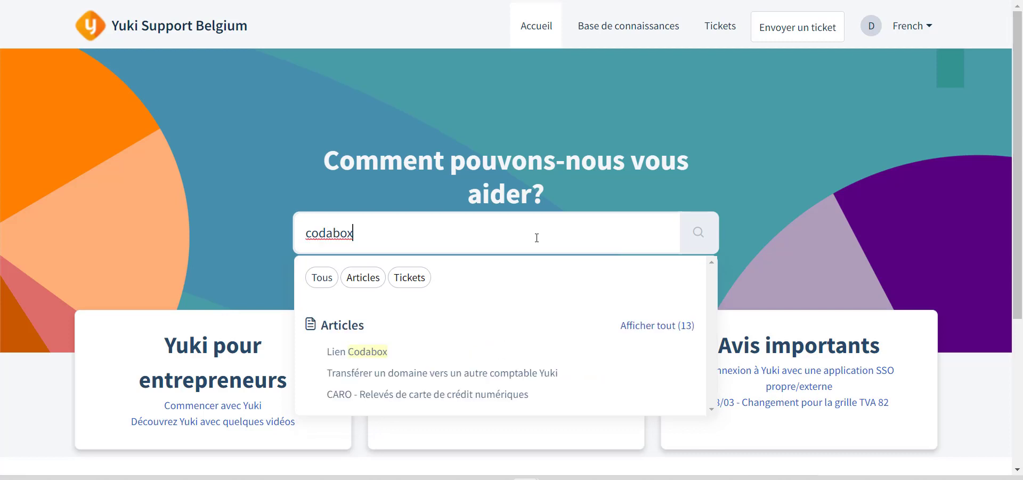
click(419, 356)
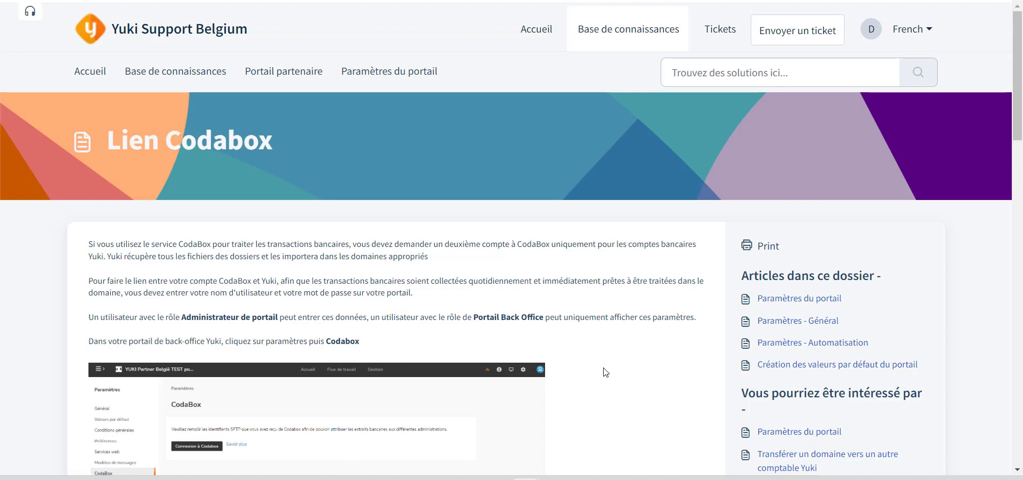
scroll(606, 372, down, 3)
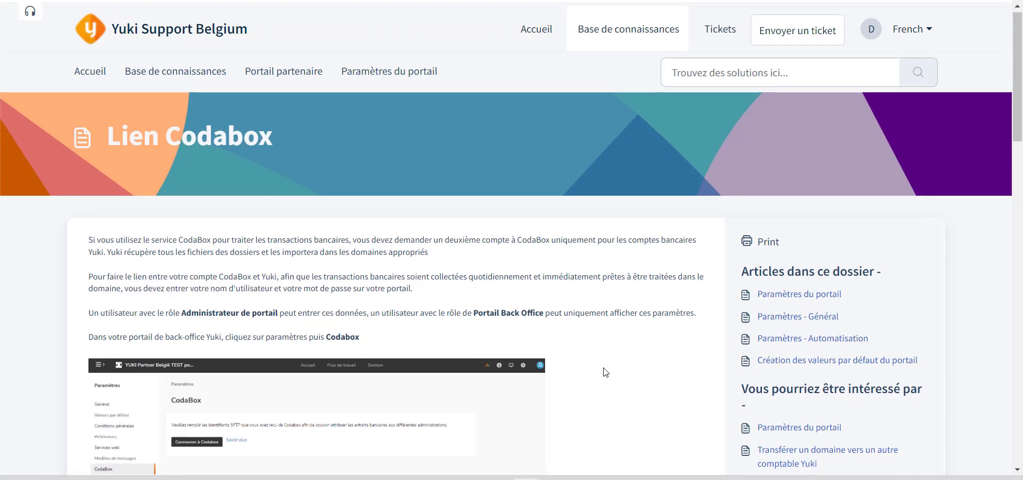
scroll(605, 372, down, 15)
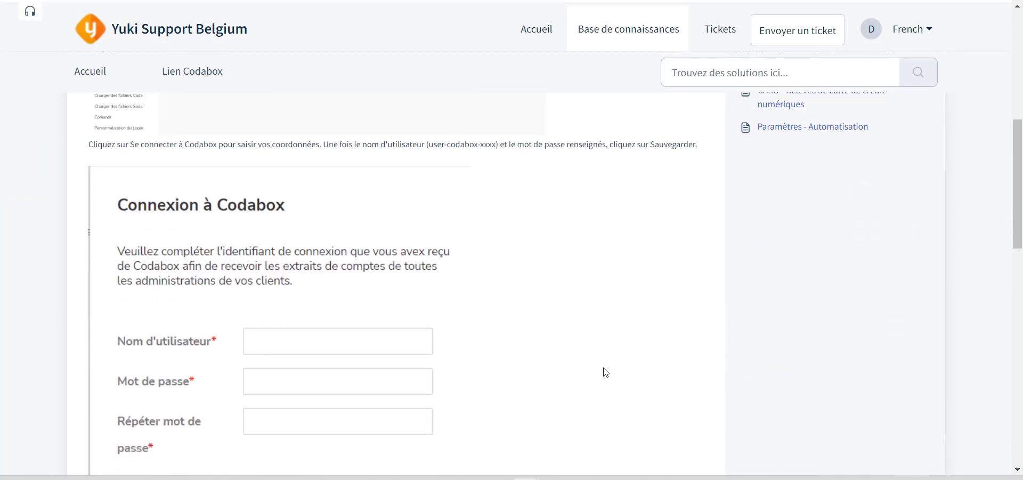
scroll(605, 372, down, 6)
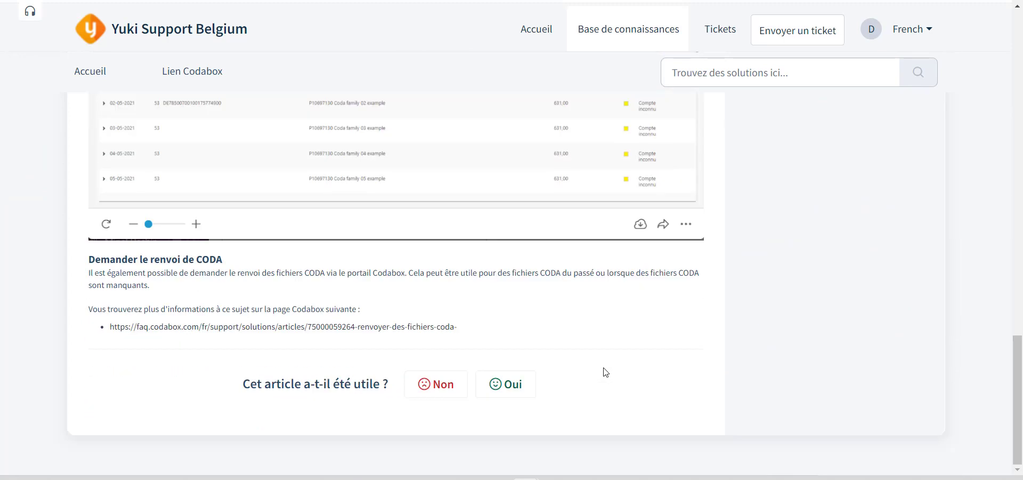
scroll(605, 372, up, 14)
scroll(606, 372, up, 10)
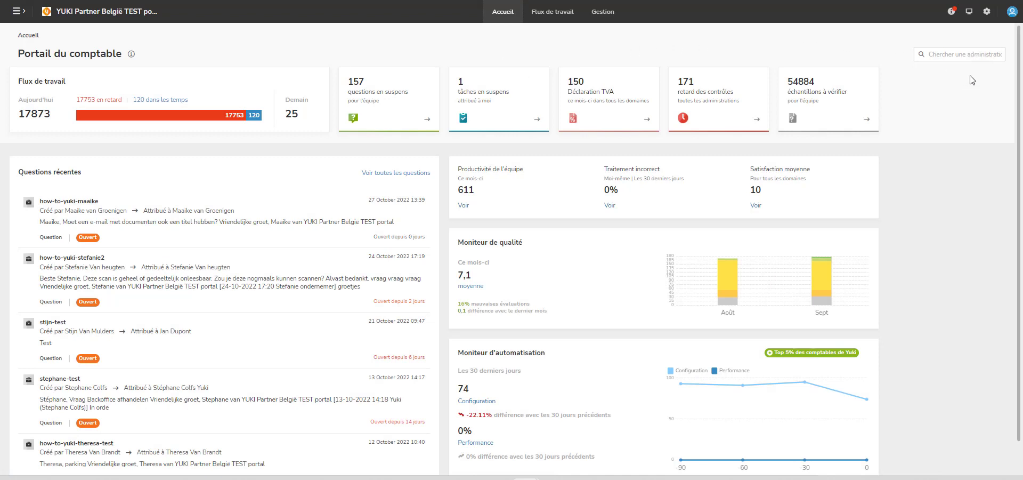
- Switch to the accountant portal and view the CodaBox page in its settings
click(987, 15)
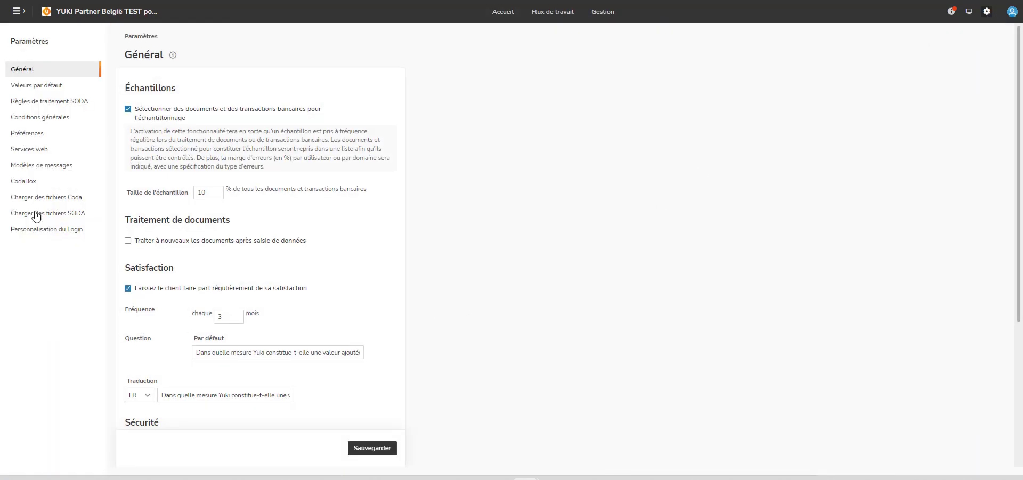
click(27, 182)
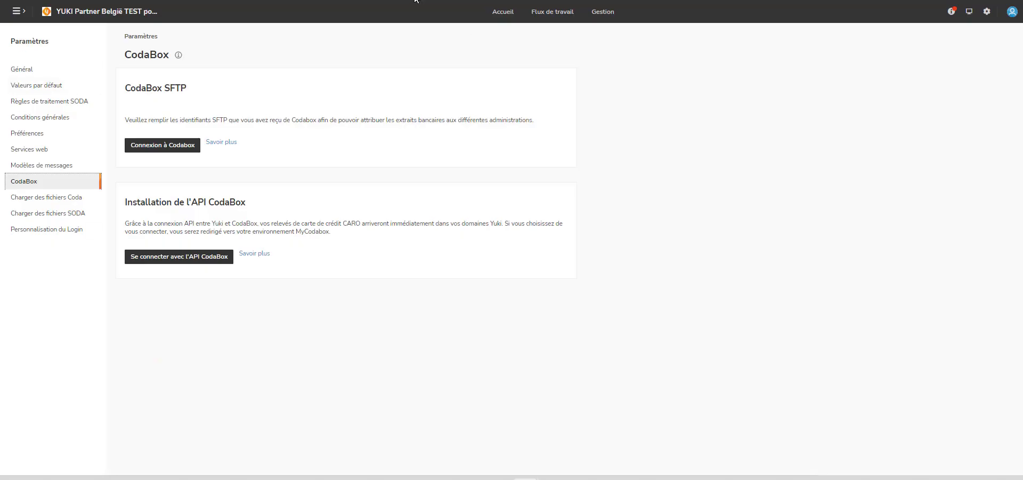
click(503, 16)
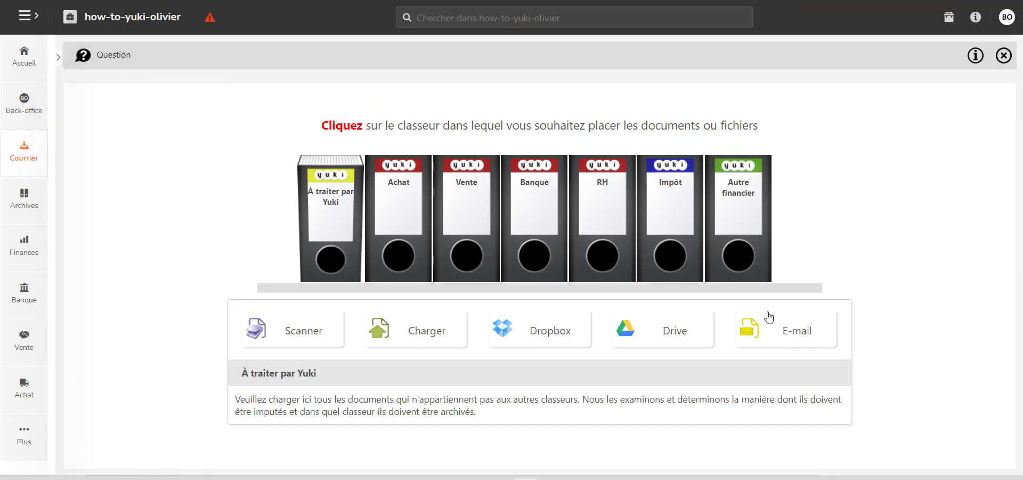
- View the domain's e-mail address for submitting documents in Courrier, and close the message
click(764, 329)
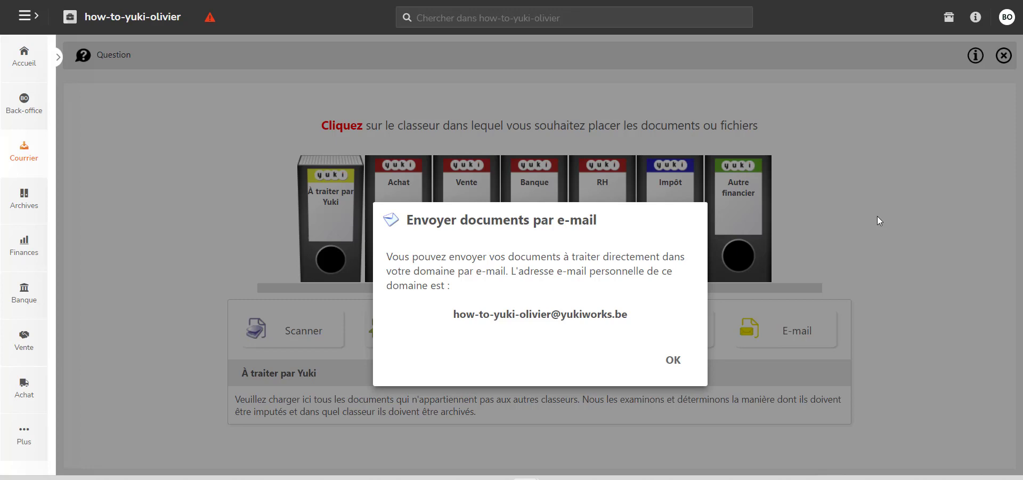
click(673, 360)
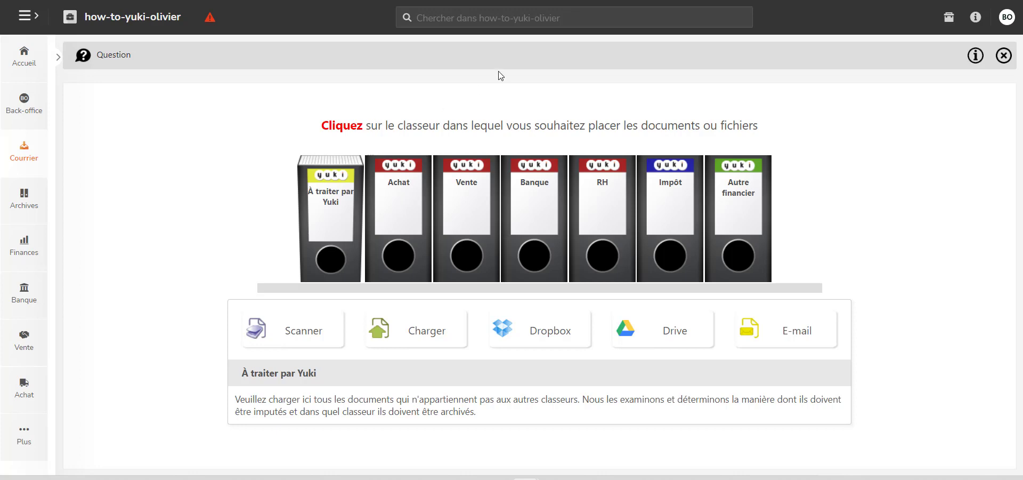
- Search the domain for "soda" and open the document SODA_202208_2022-09-09
click(469, 22)
text(soda)
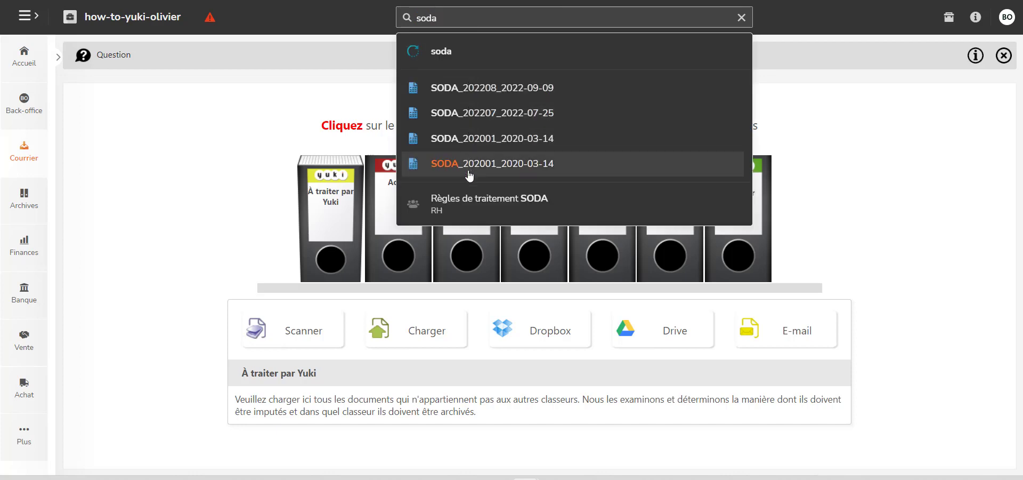
click(278, 158)
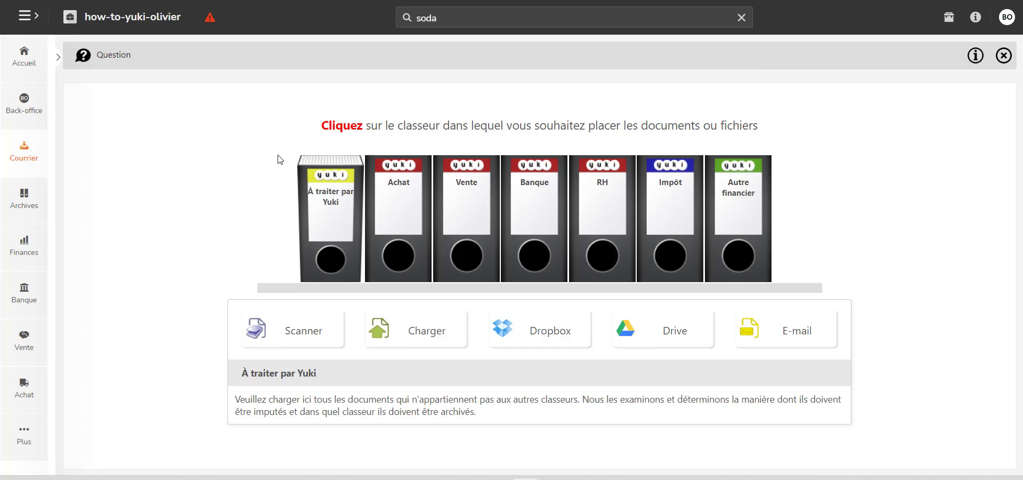
click(440, 21)
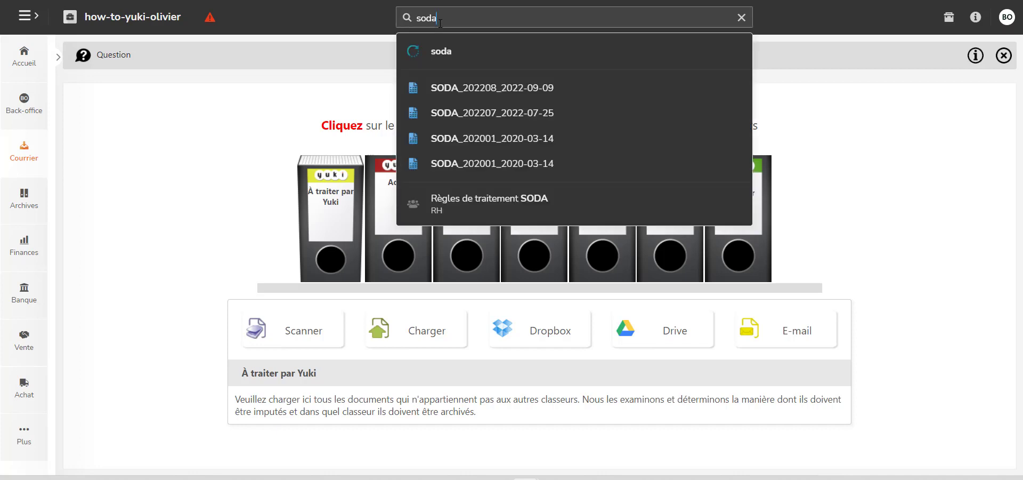
click(458, 90)
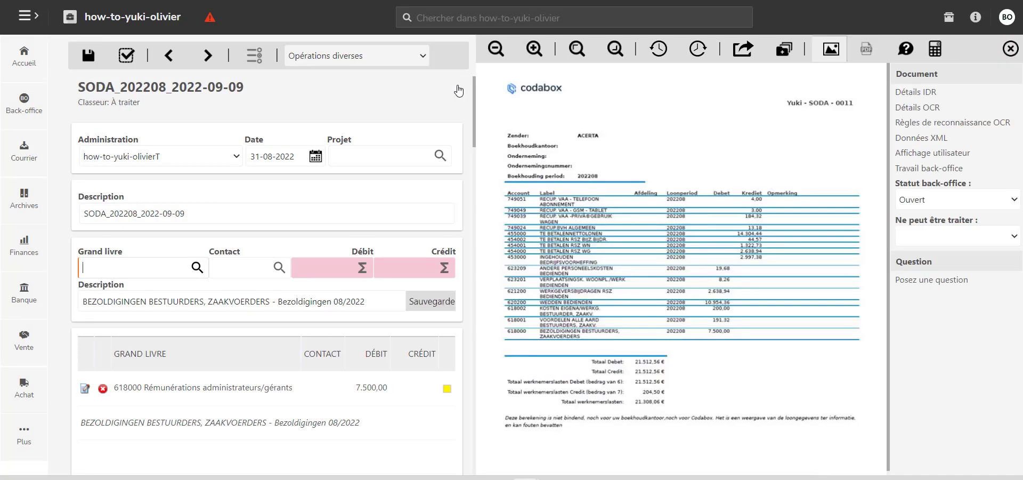
scroll(303, 299, down, 1)
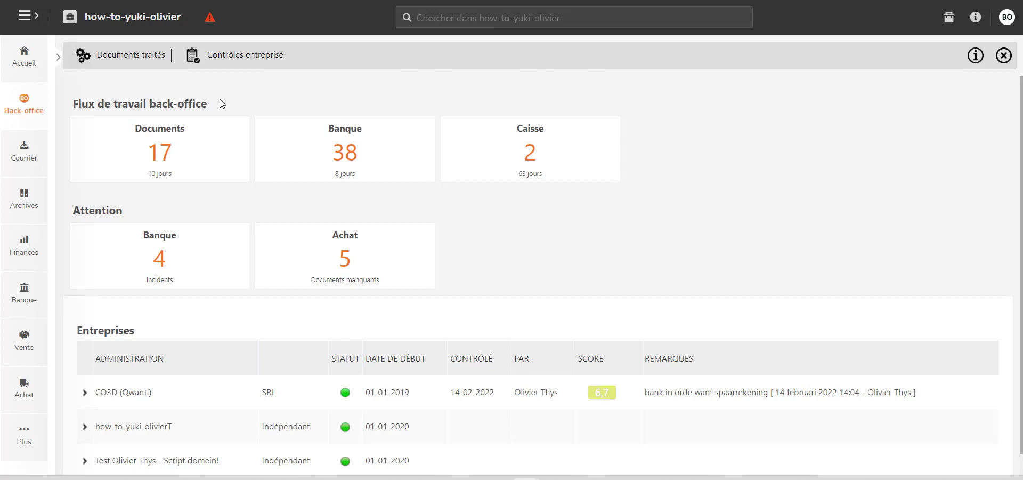
- Open SODA_202208_2022-09-09 from the back-office documents to process and review its ledger lines
click(176, 150)
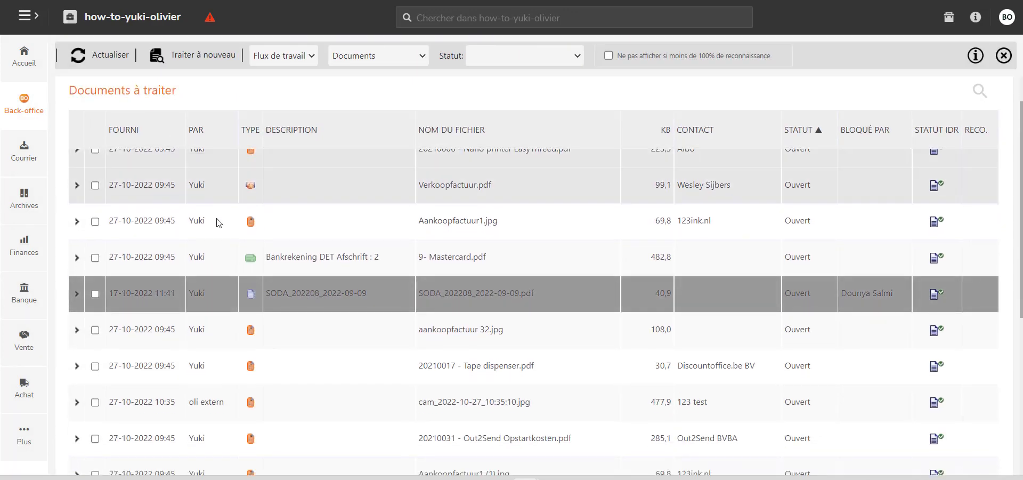
click(263, 294)
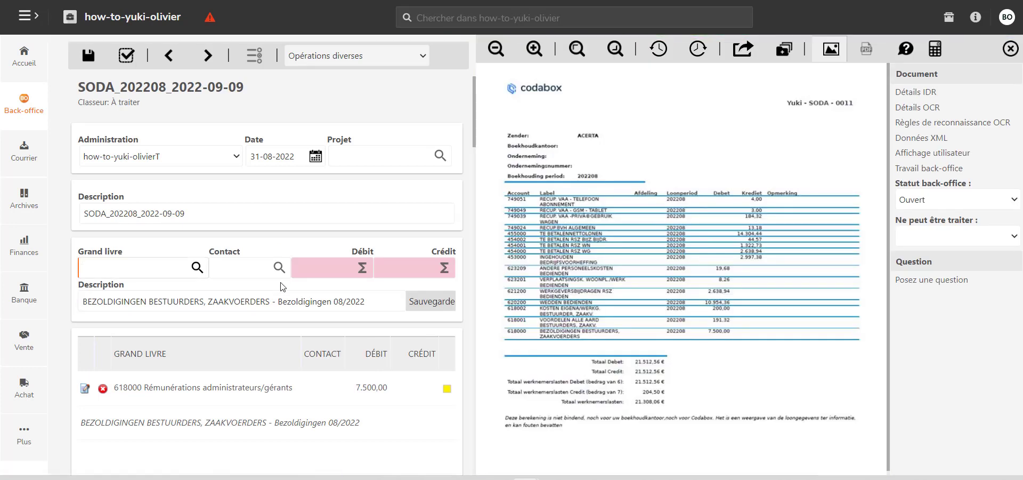
scroll(281, 287, down, 7)
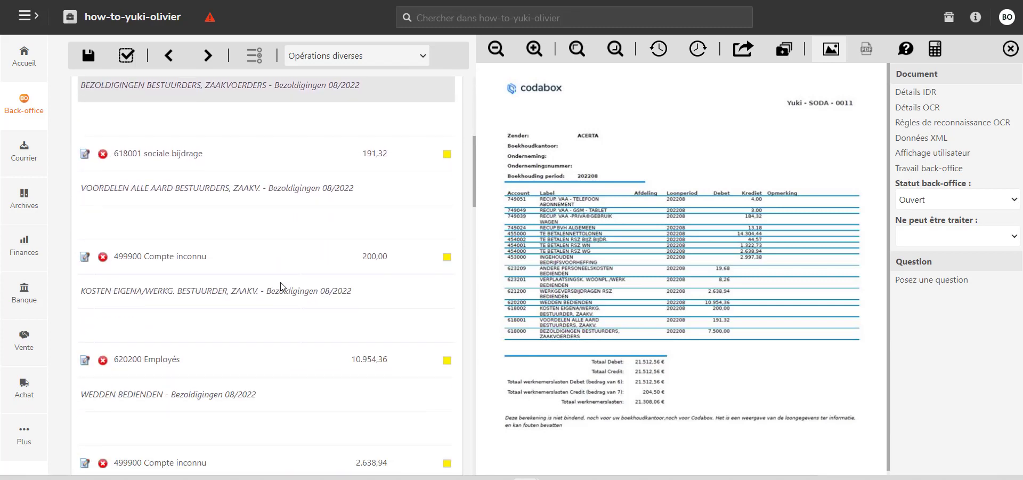
scroll(281, 287, down, 1)
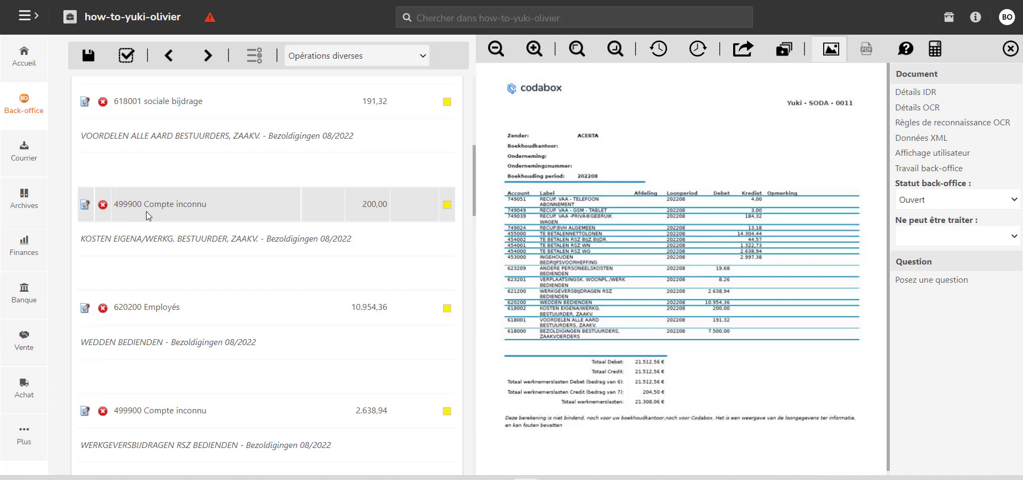
- Open the SODA processing rules (Règles de traitement SODA) in the domain's RH section
click(16, 439)
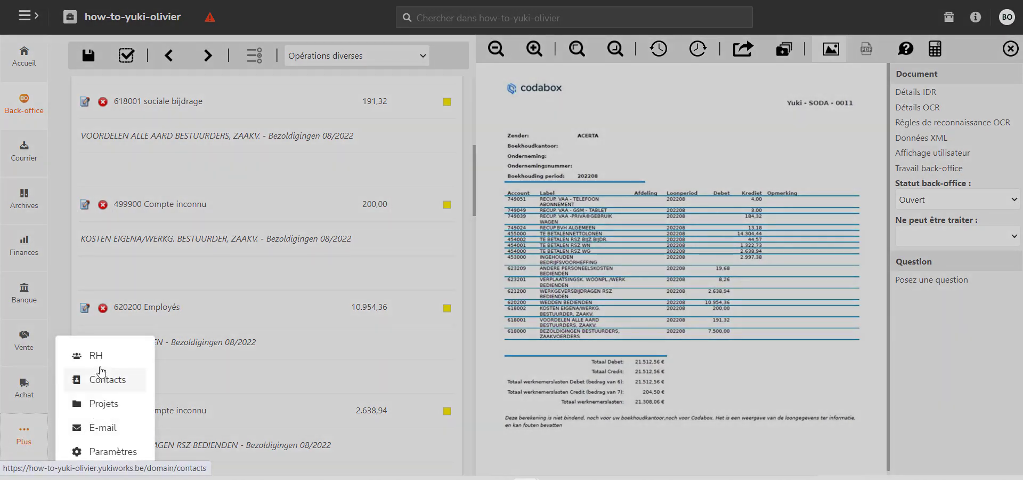
click(97, 357)
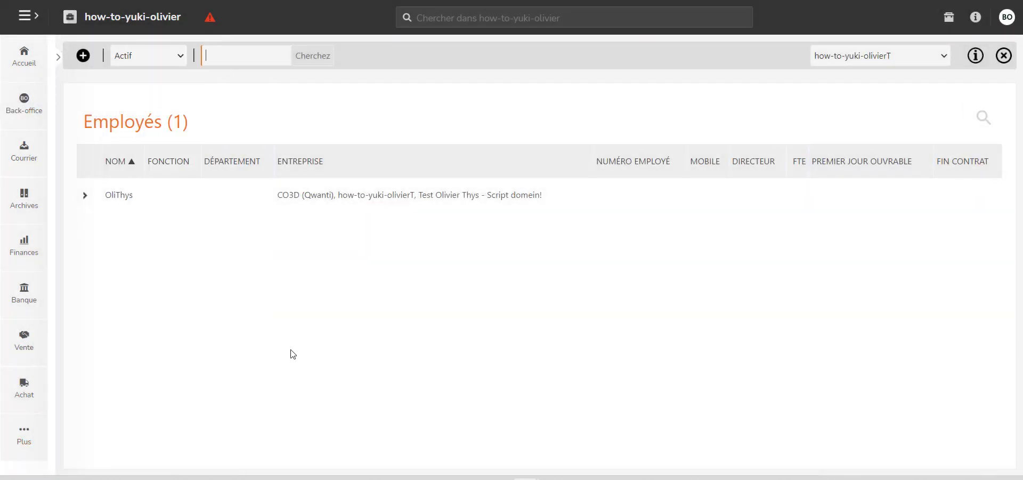
click(57, 63)
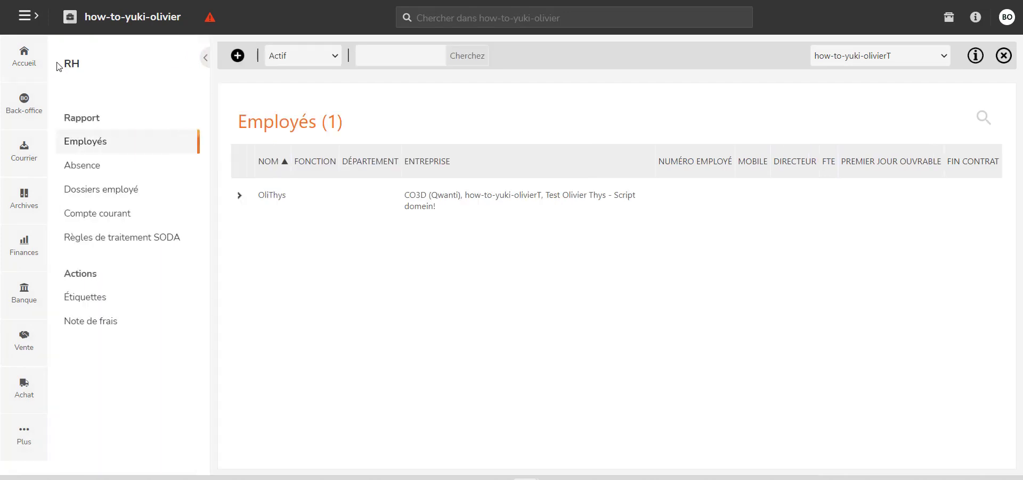
click(111, 240)
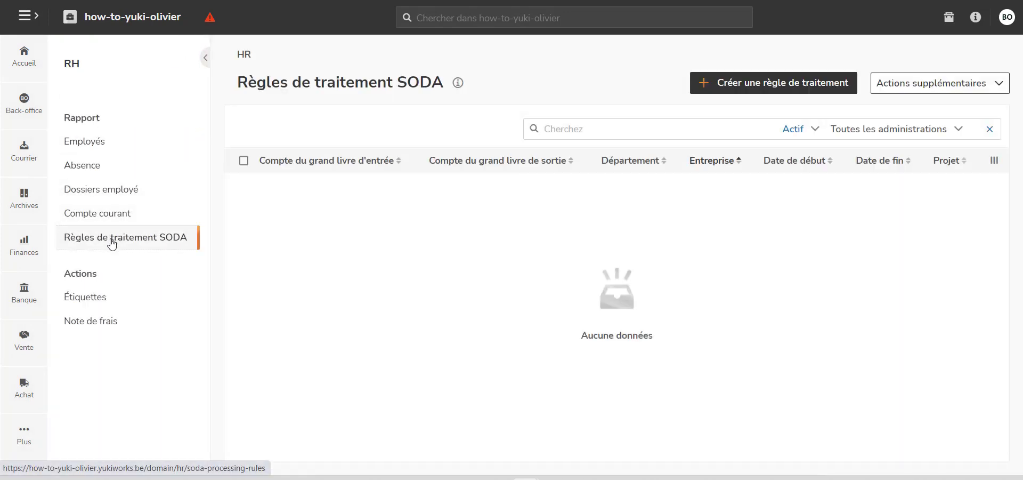
click(208, 64)
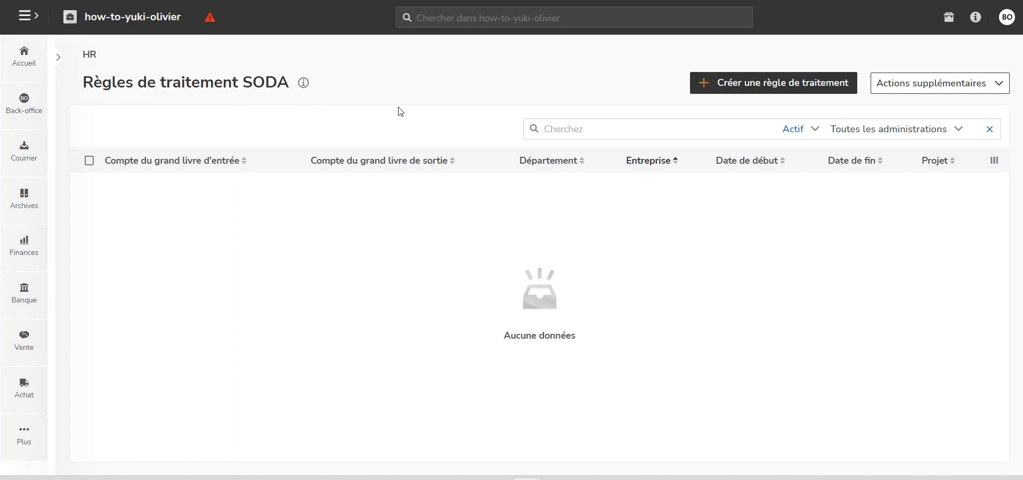
- Start a new SODA processing rule and set its company to how-to-yuki-olivierT
click(766, 91)
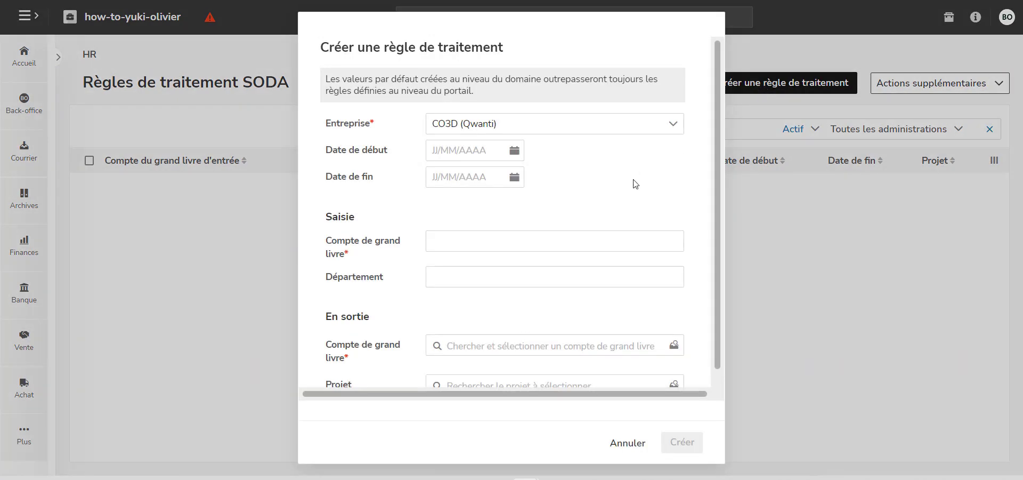
click(674, 132)
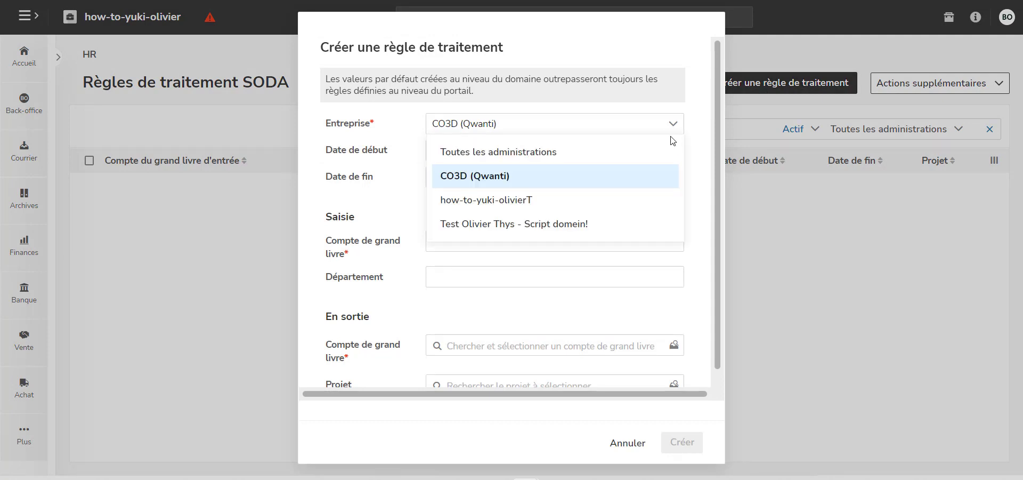
click(640, 200)
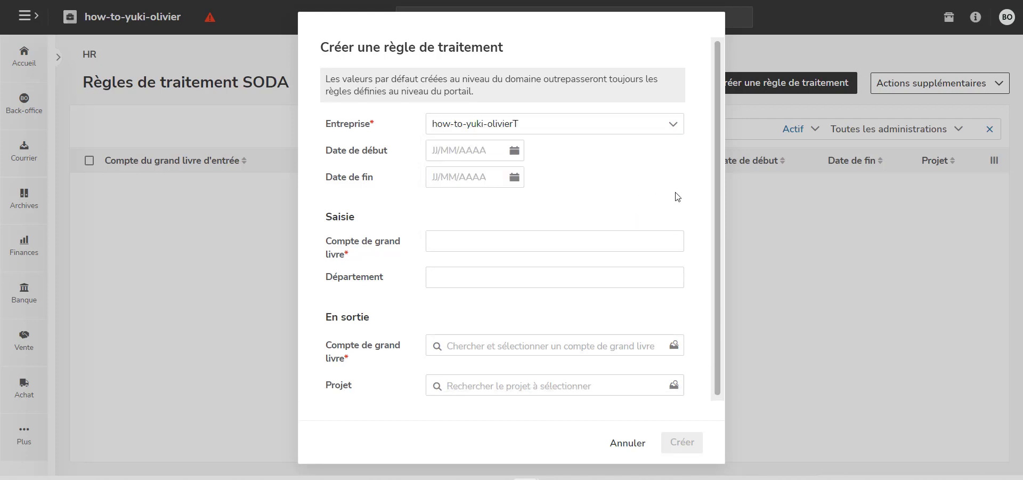
scroll(677, 197, down, 1)
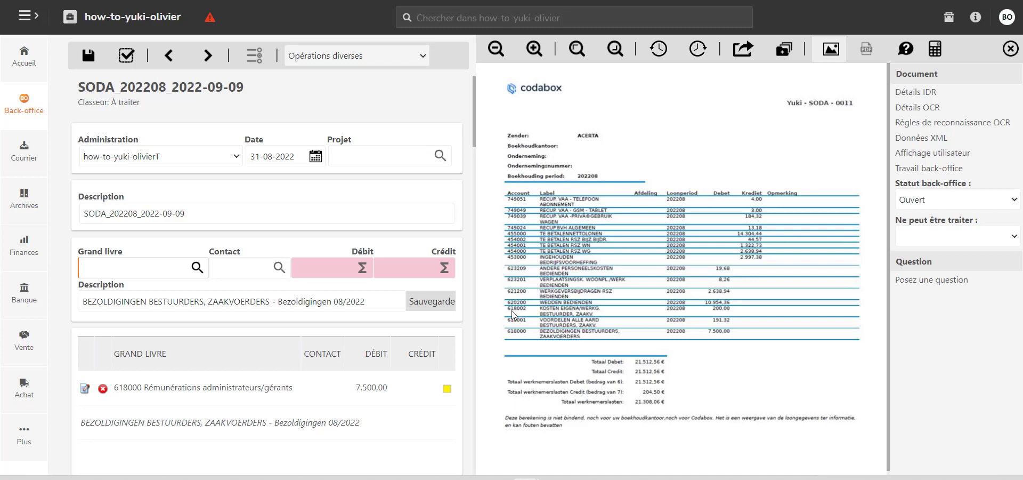
- Set the rule's Saisie ledger account to 618002, taken from the KOSTEN EIGENA/WERKG. BESTUURDER line of the SODA document
scroll(210, 389, down, 5)
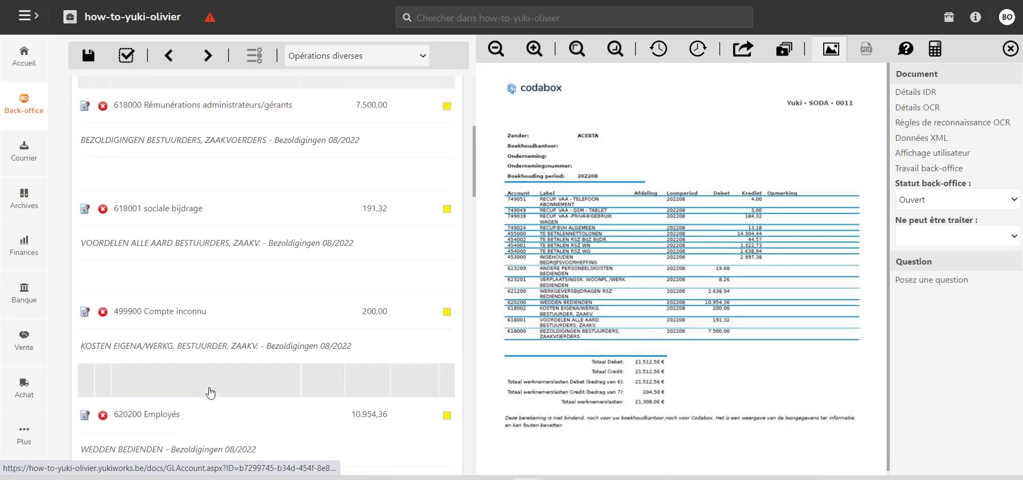
scroll(209, 389, down, 1)
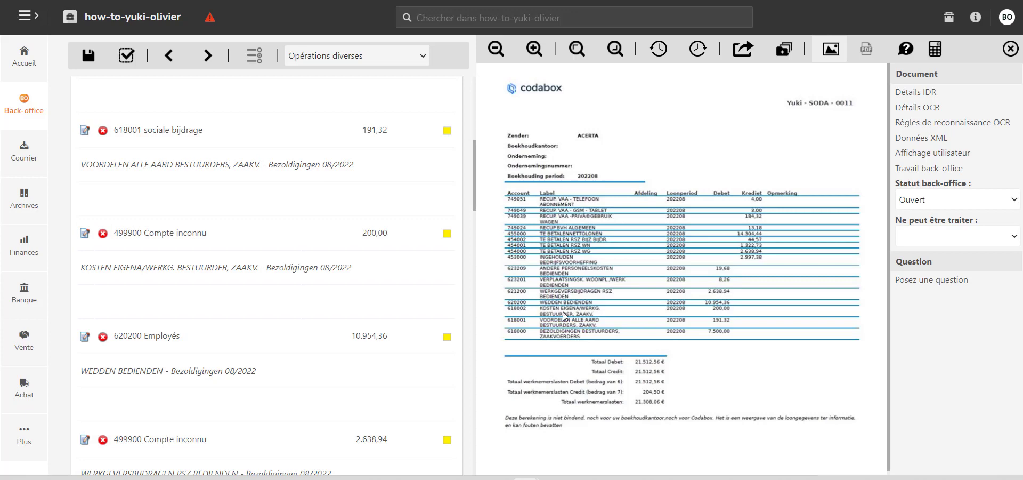
click(507, 314)
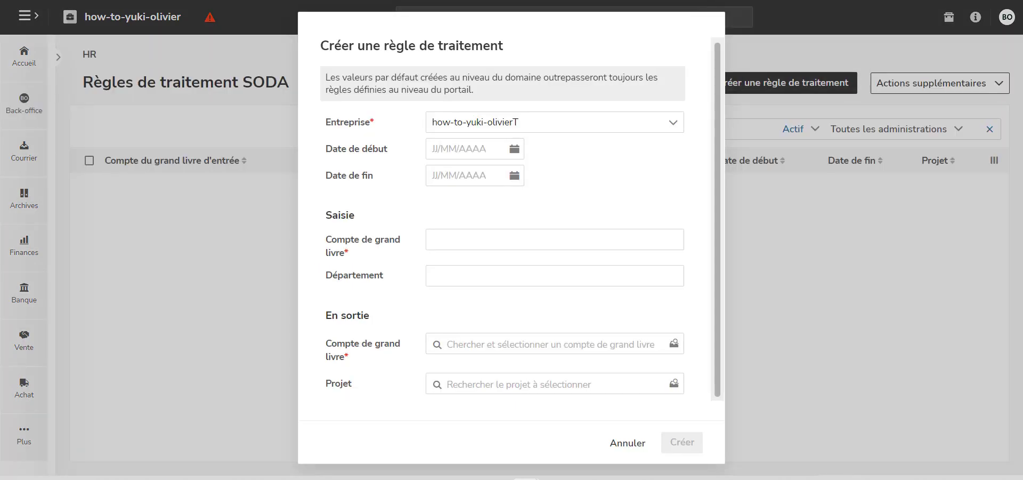
click(455, 239)
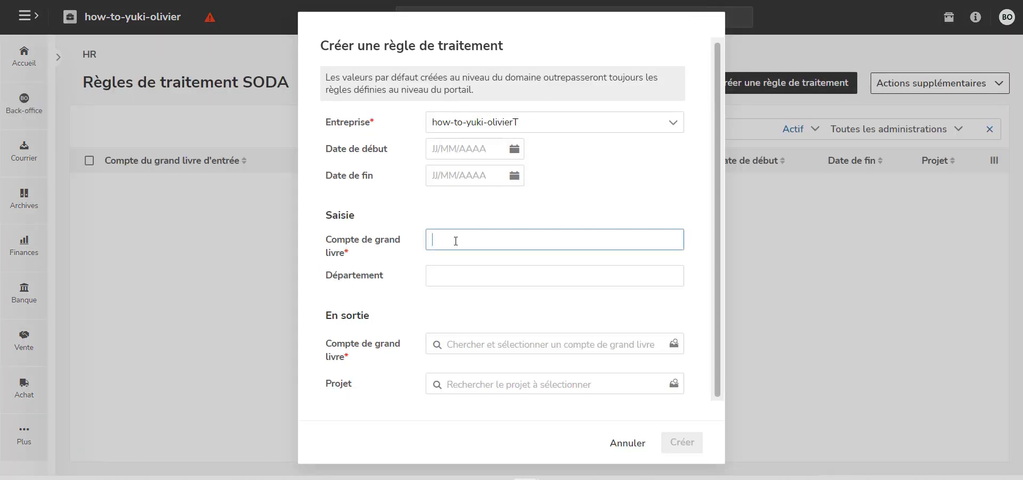
text(618002)
click(441, 277)
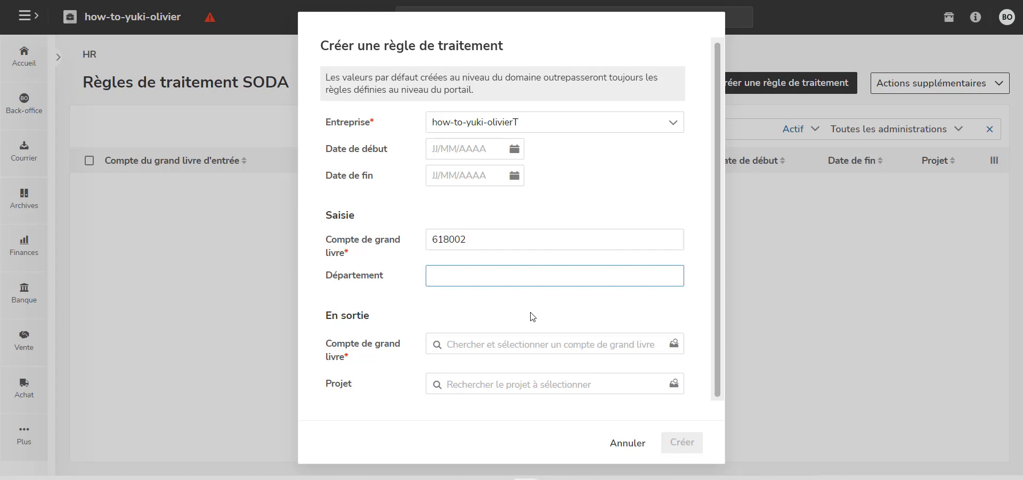
- Set the rule's En sortie ledger account to 618000 Rémunérations administrateurs/gérants and create the rule
click(464, 344)
text(6)
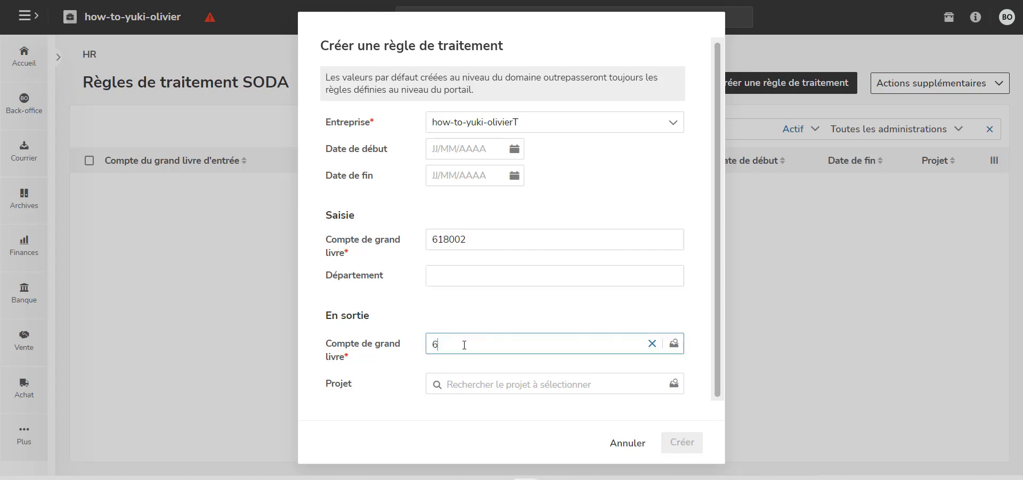
text(18000)
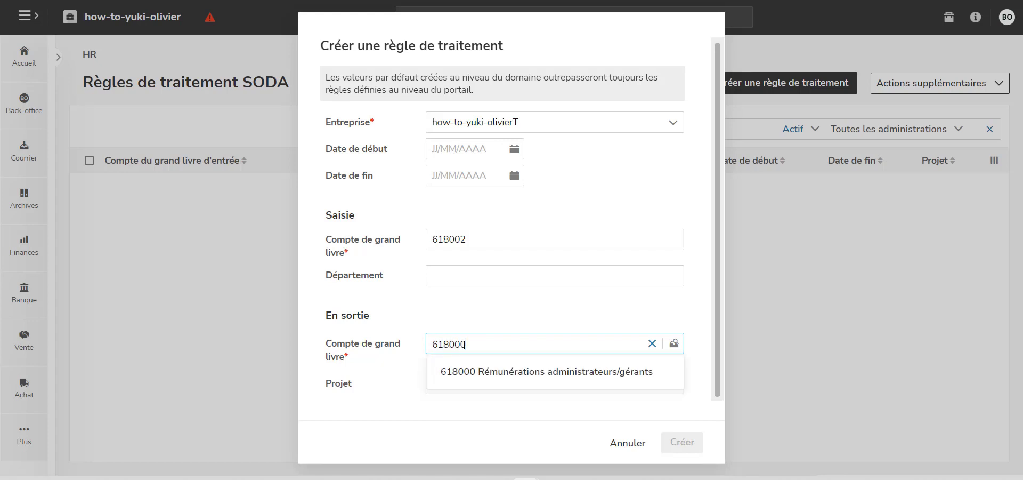
click(484, 372)
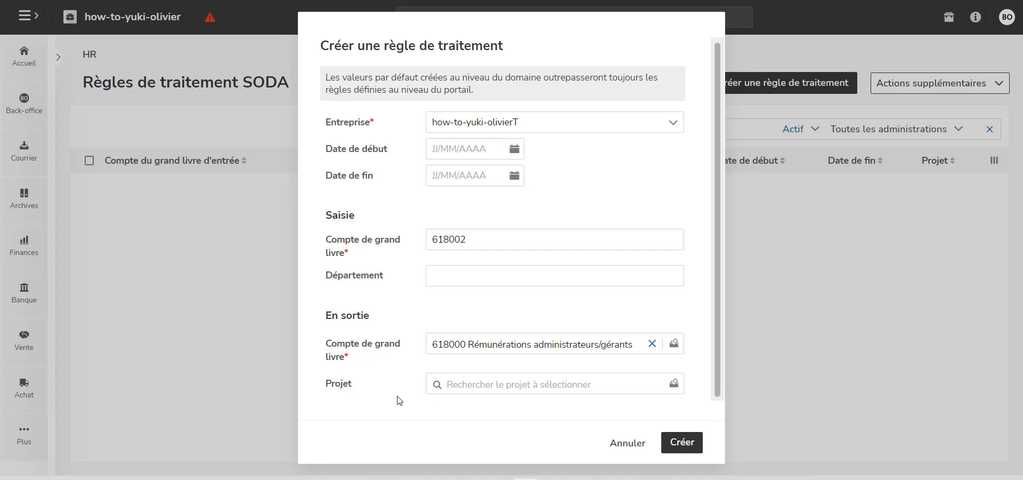
click(688, 443)
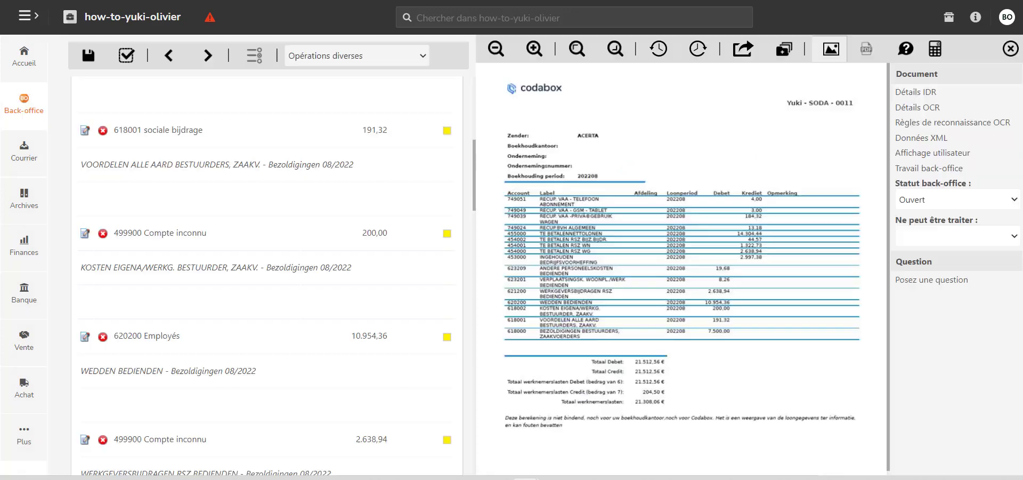
- Review the SODA document's ledger lines and the additional actions offered for the domain's SODA processing rules
scroll(272, 348, down, 5)
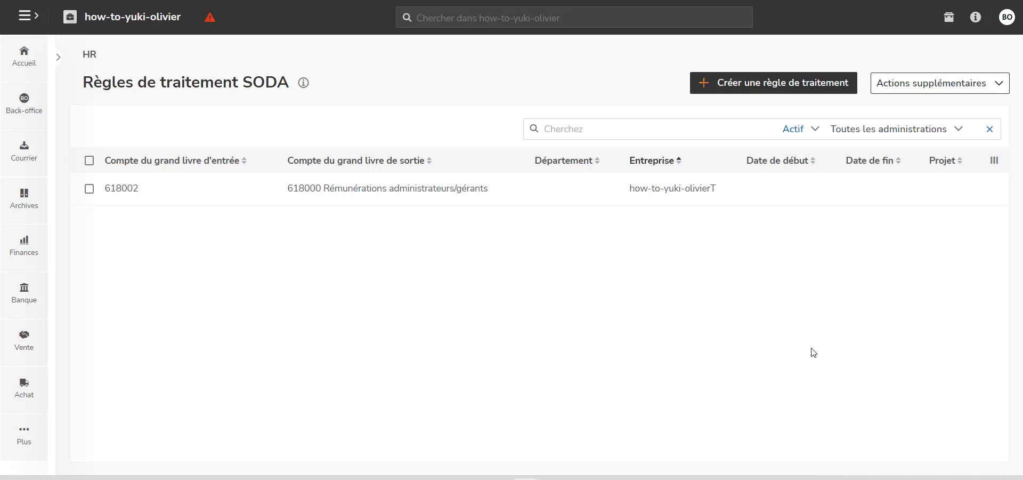
click(1003, 88)
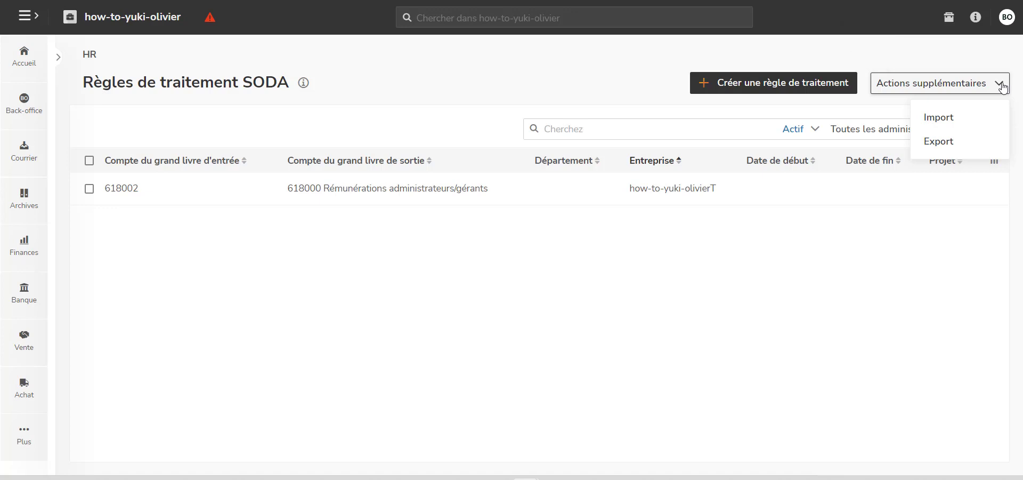
click(1003, 87)
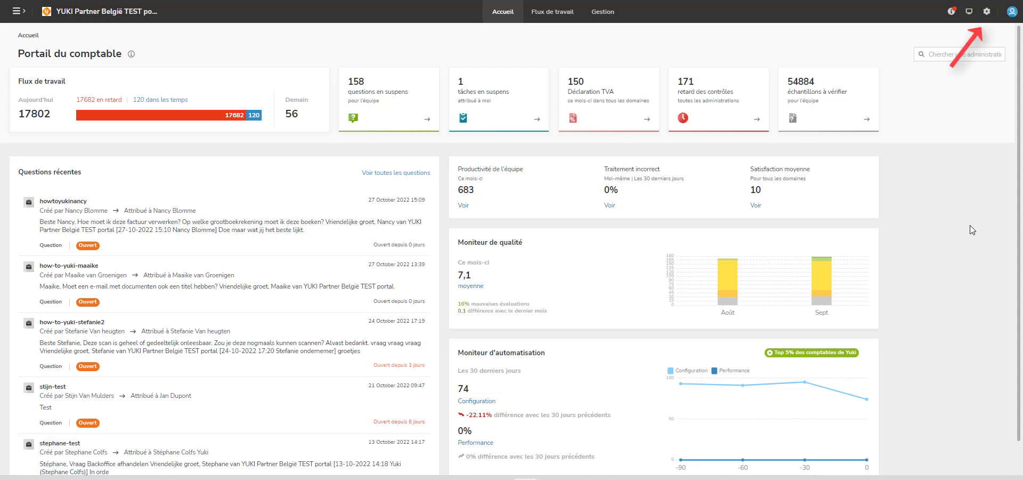
- Open Règles de traitement SODA in the accountant portal's settings and start a new processing rule
click(987, 15)
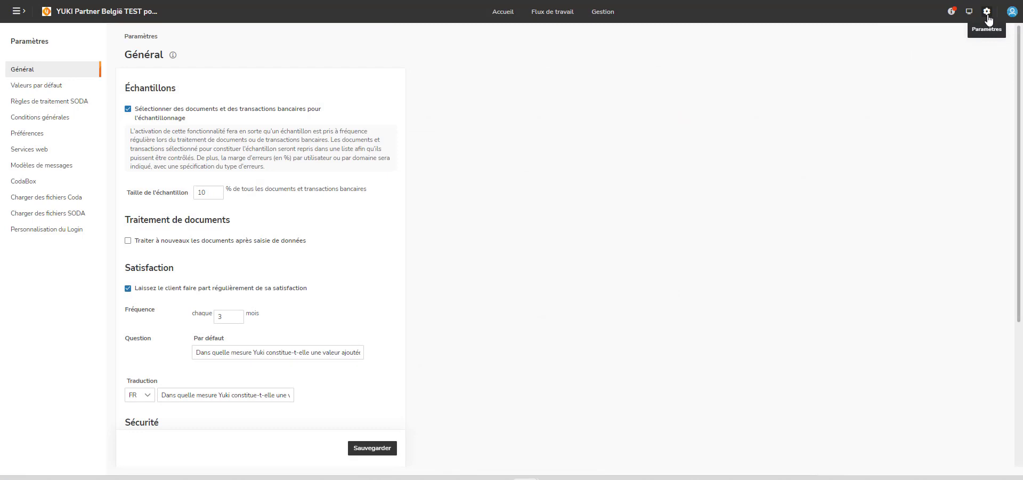
click(87, 104)
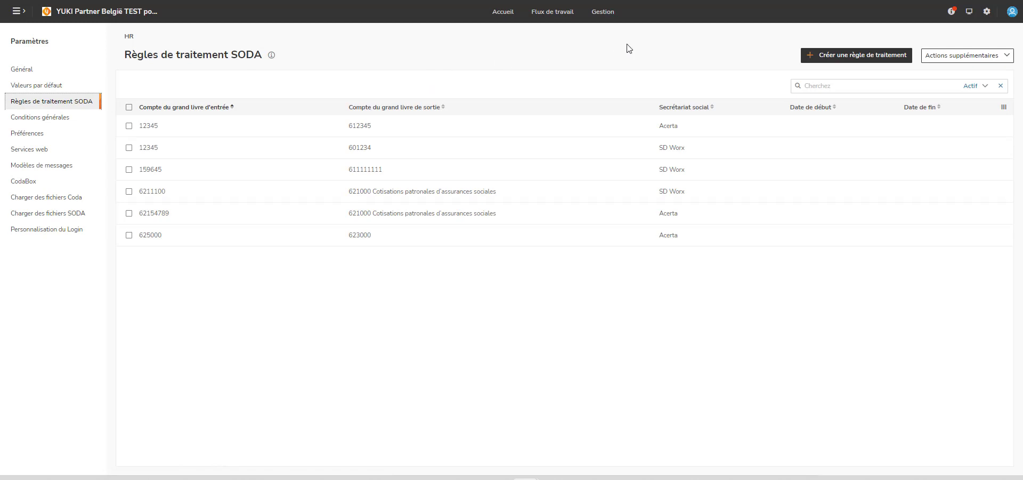
click(827, 63)
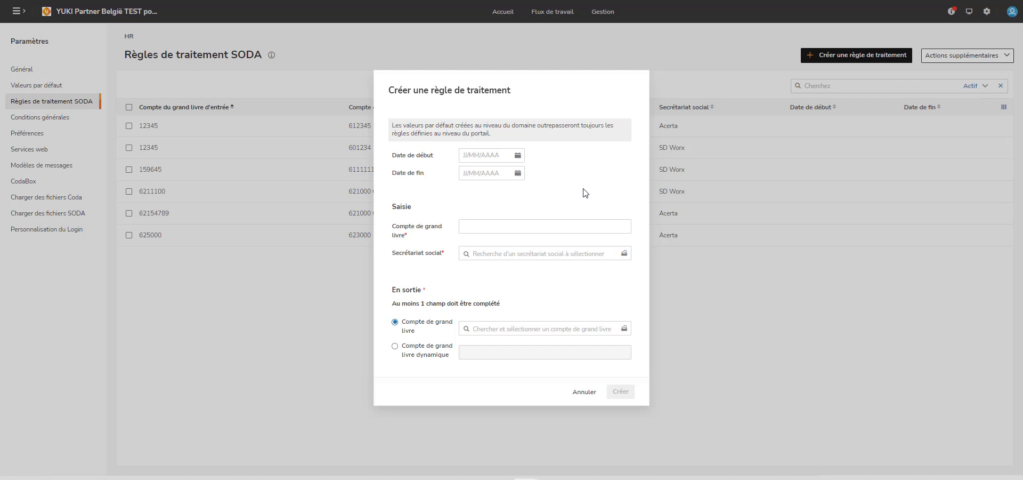
- Set the portal rule's Secrétariat social to Acerta and its Saisie ledger account to 618002
click(495, 254)
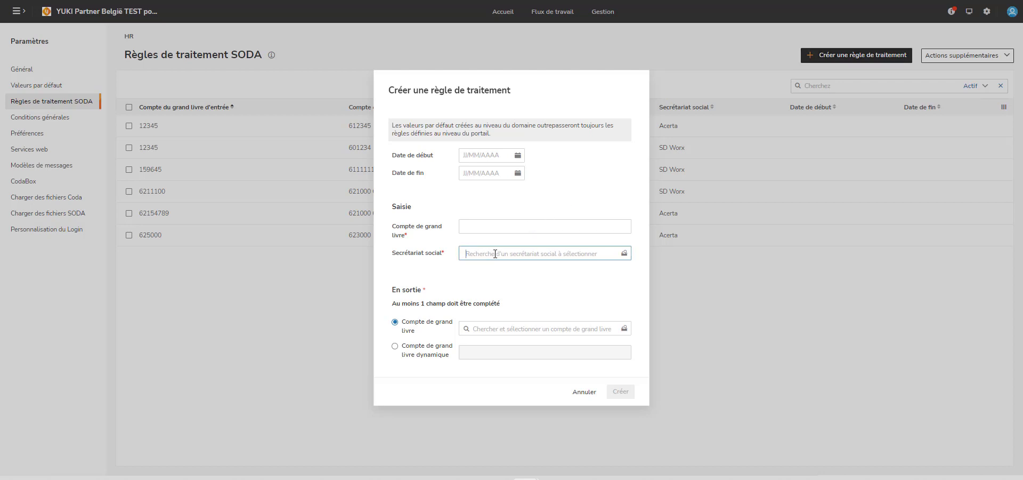
text(acert)
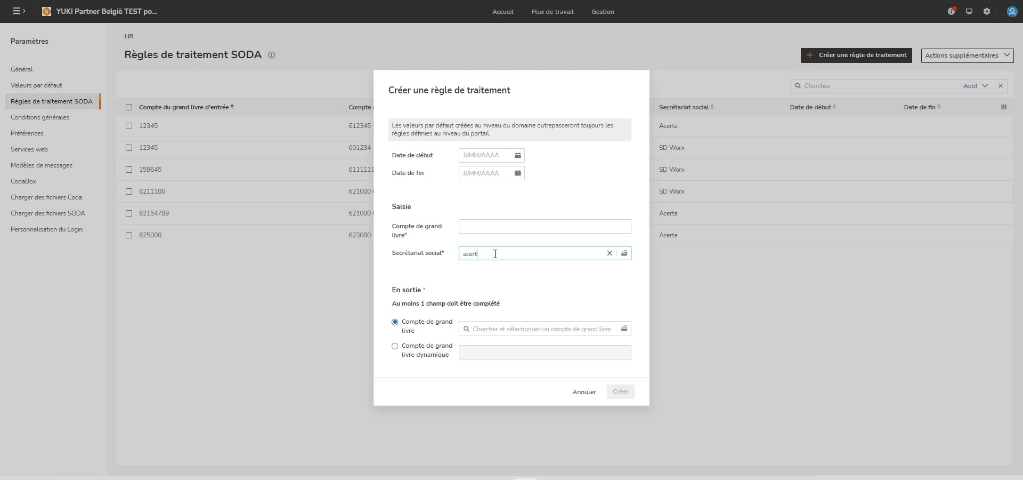
click(486, 273)
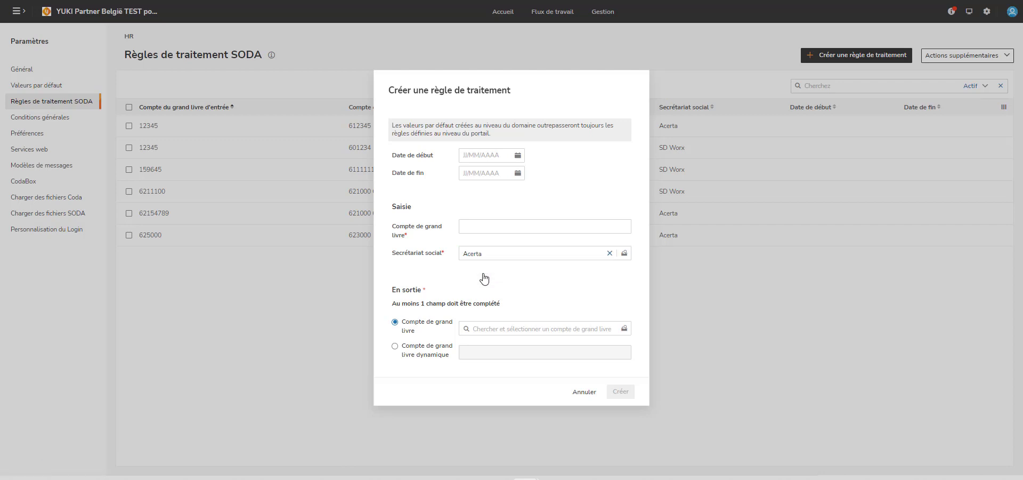
click(473, 226)
text(61)
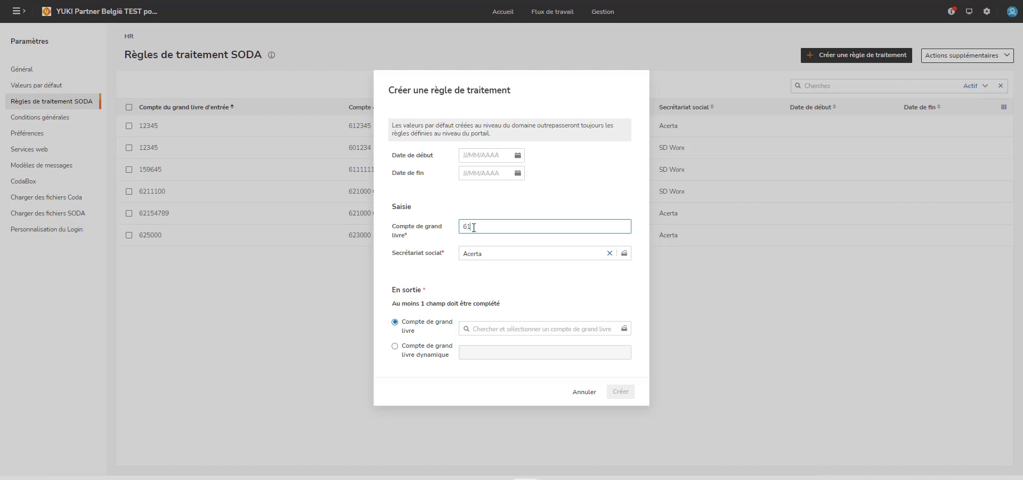
text(000)
text(2)
click(506, 282)
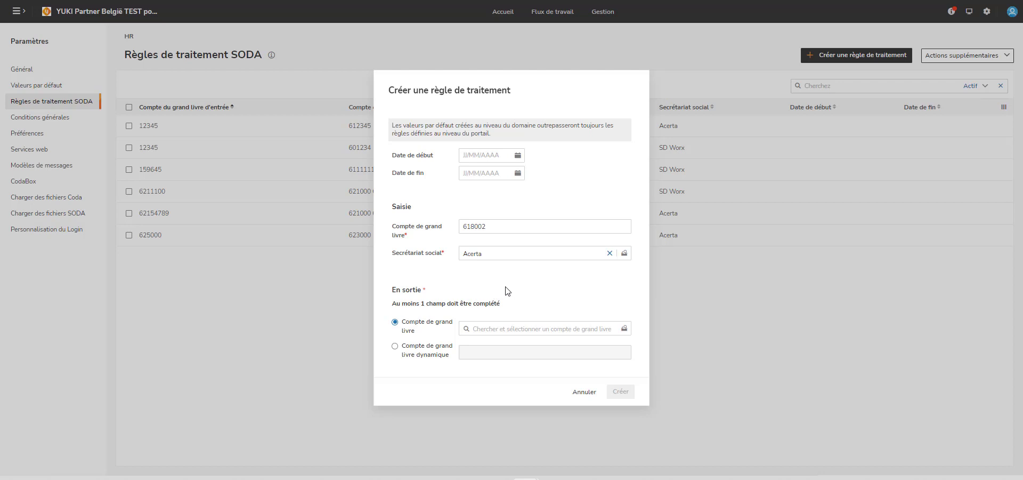
click(485, 328)
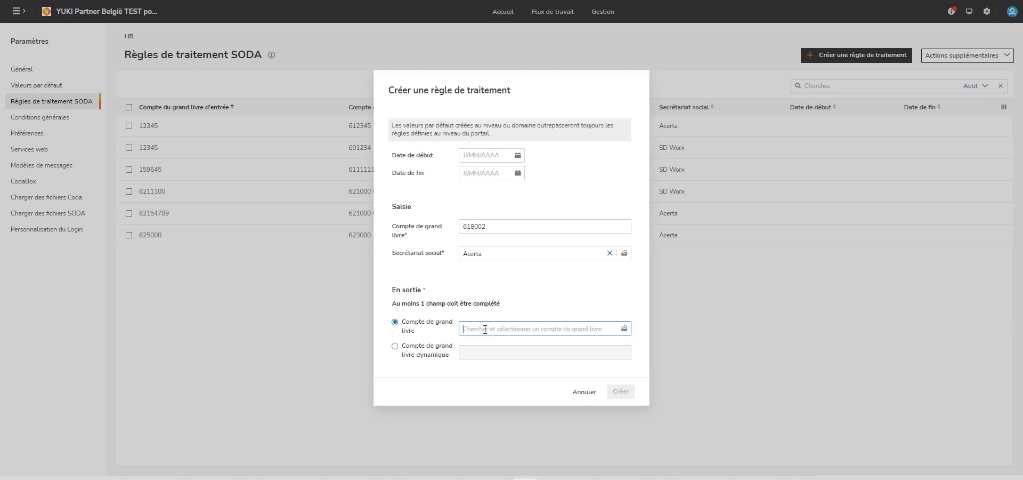
text(6180)
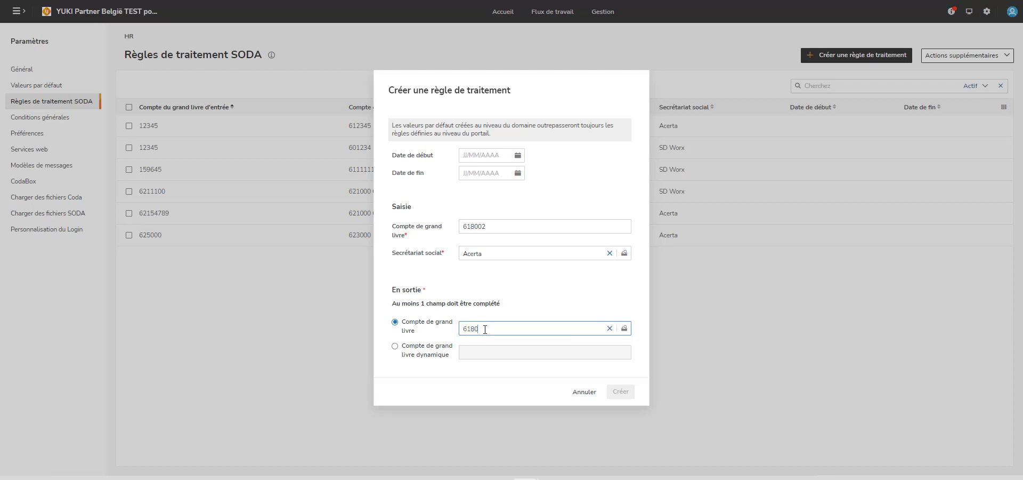
text(0)
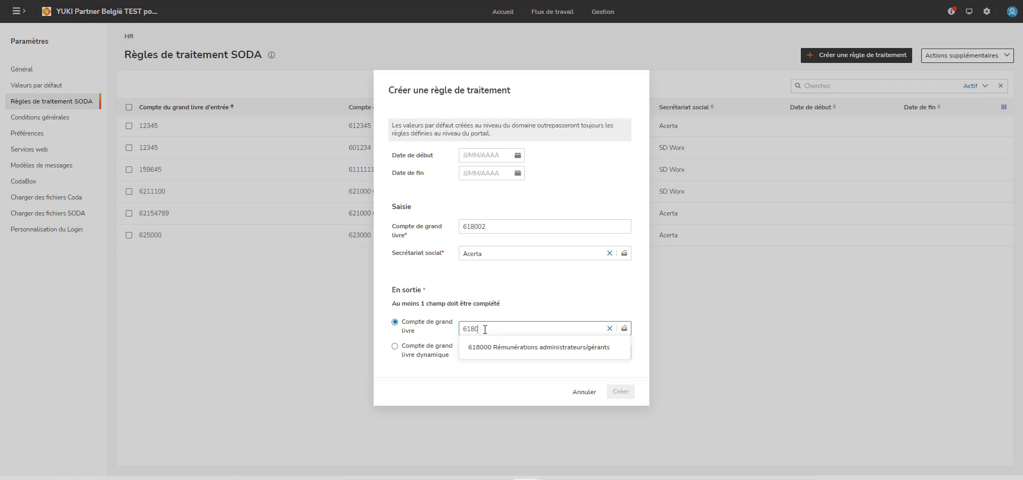
key(BackSpace)
key(BackSpace)
key(BackSpace)
key(BackSpace)
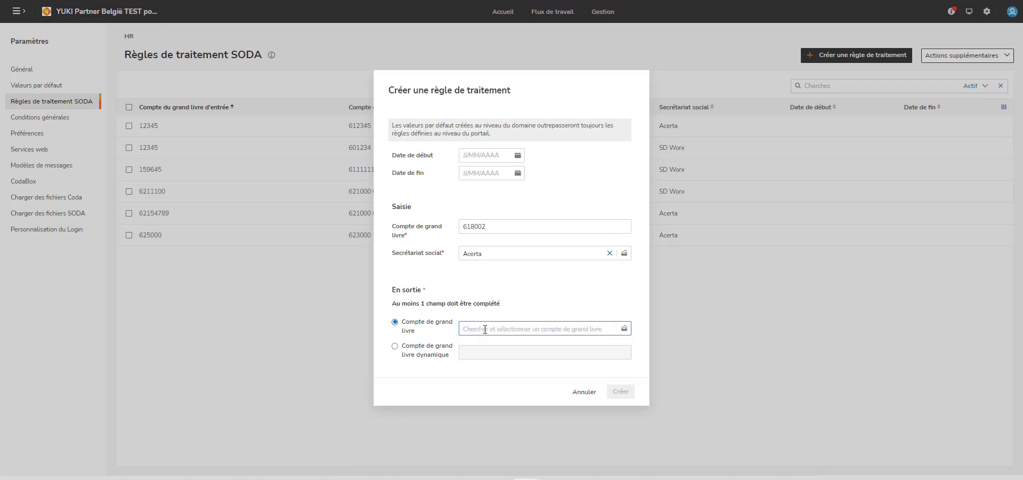
click(395, 346)
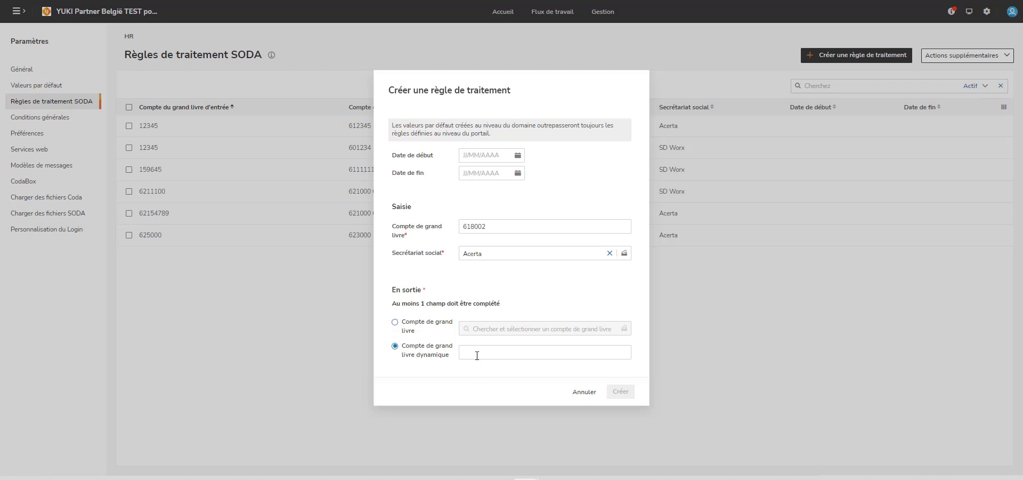
click(395, 323)
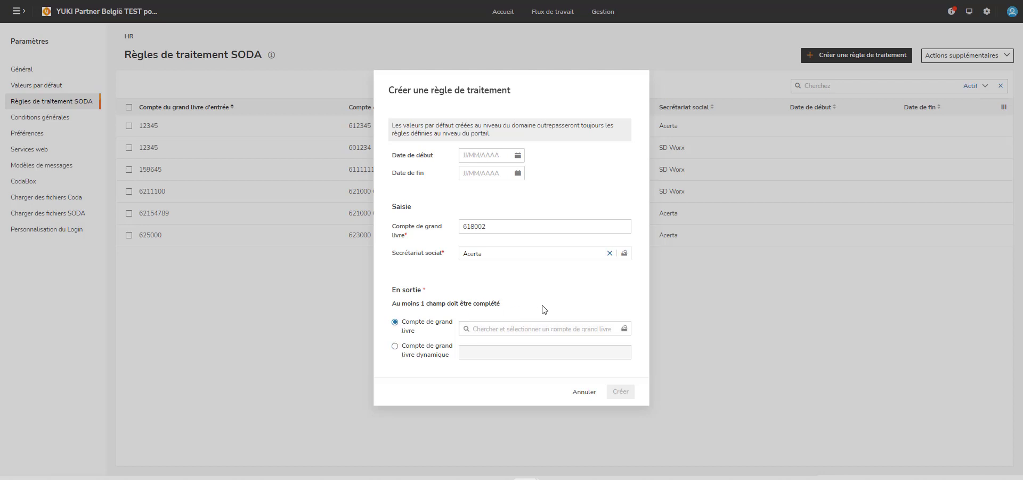
- Set the portal rule's output ledger account to 618000 Rémunérations administrateurs/gérants and create the rule
click(511, 326)
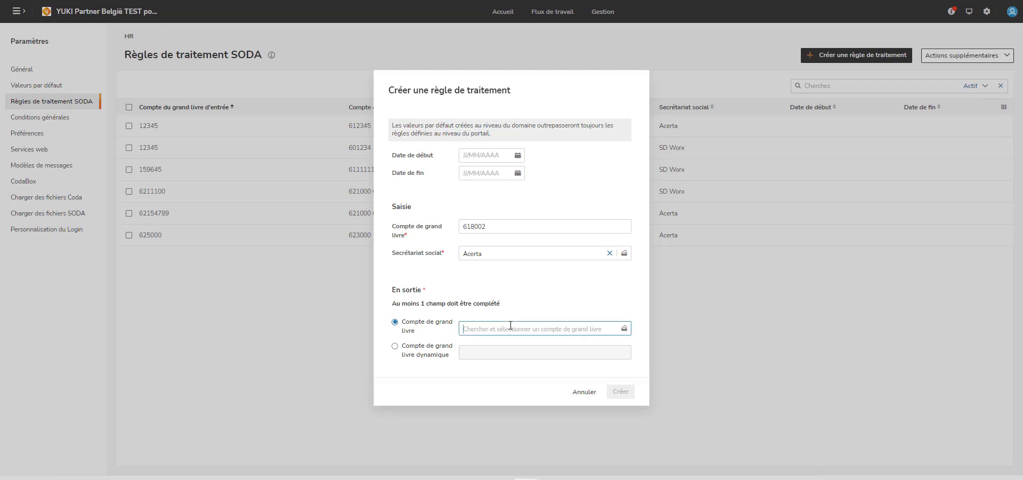
text(618000)
click(474, 351)
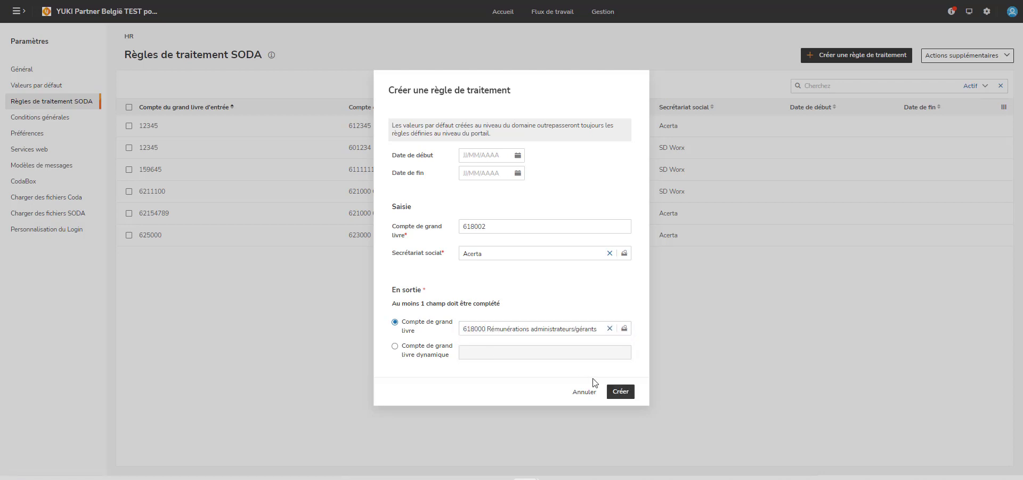
click(620, 391)
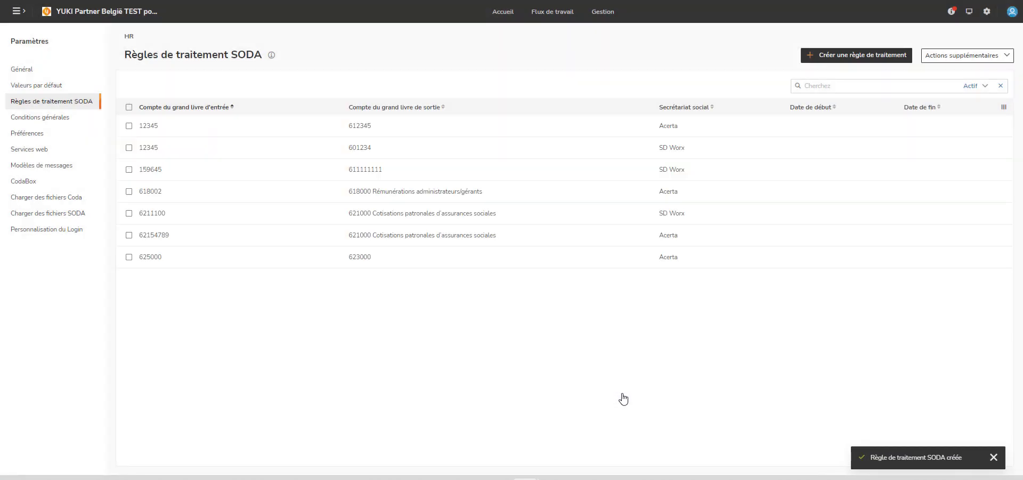
- Look at the additional actions available for the portal's SODA processing rules
click(1006, 56)
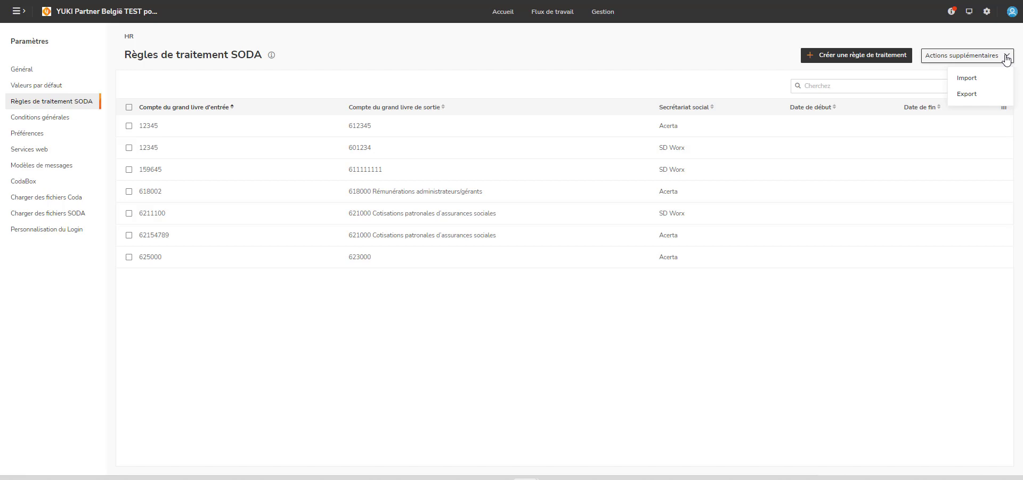
click(1006, 56)
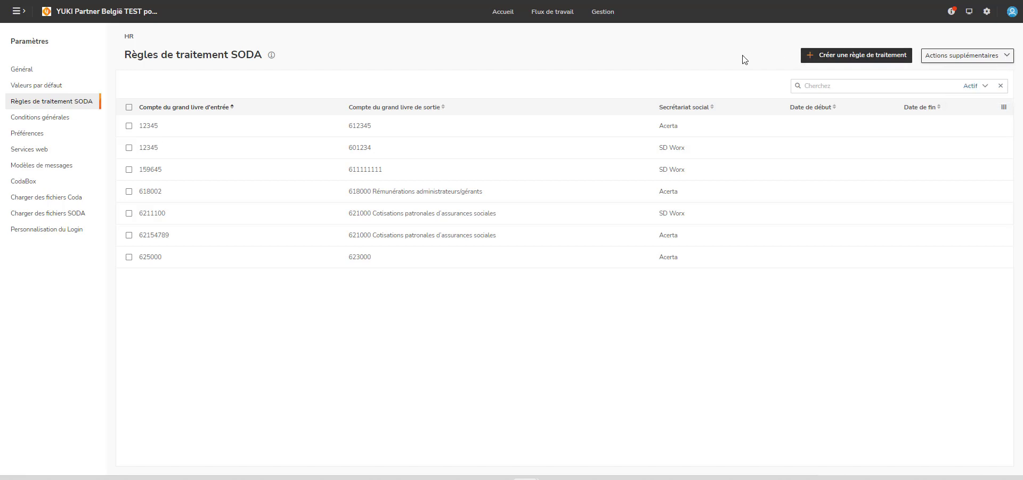
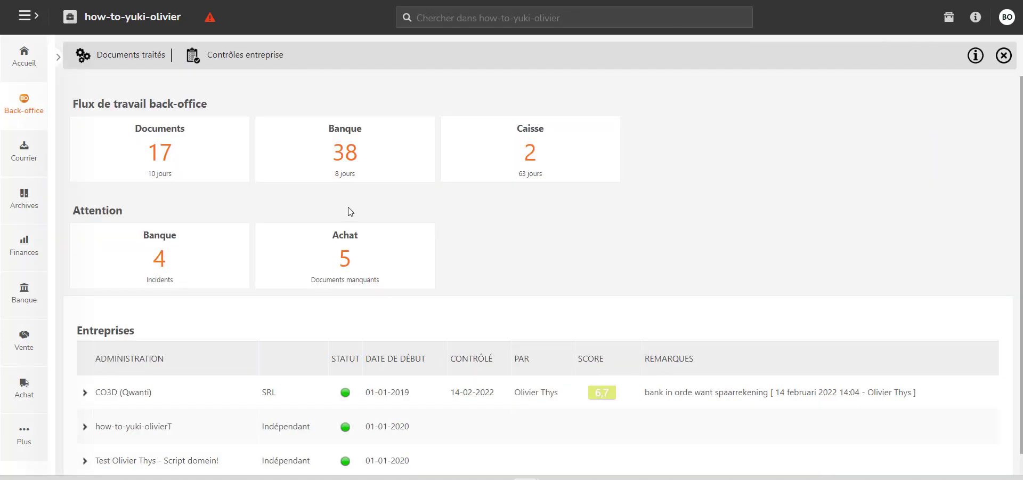
- Open the back-office bank transactions, and open the CodaBox page in the portal settings
click(351, 158)
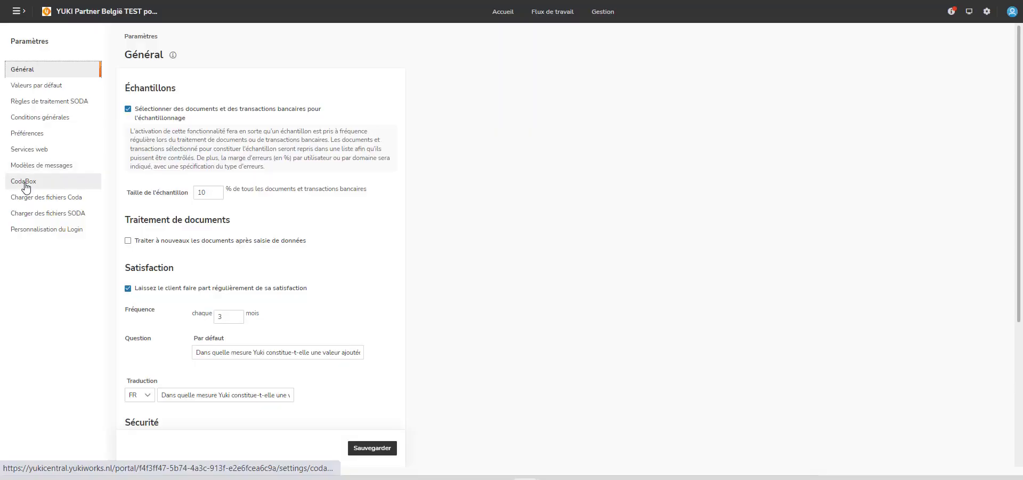
click(24, 183)
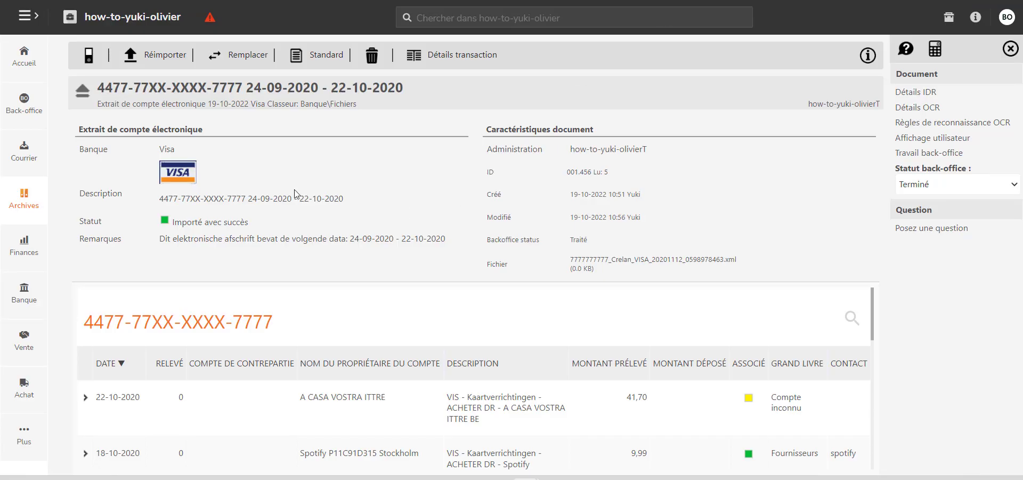
- View the domain's bank accounts, and open the 18-10-2020 Spotify transaction from the back-office bank transactions to process
click(24, 296)
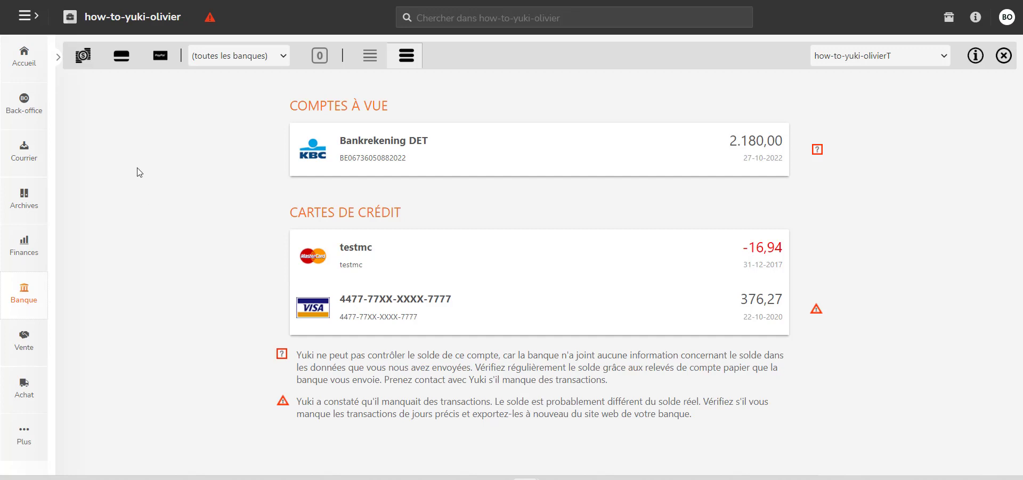
click(27, 114)
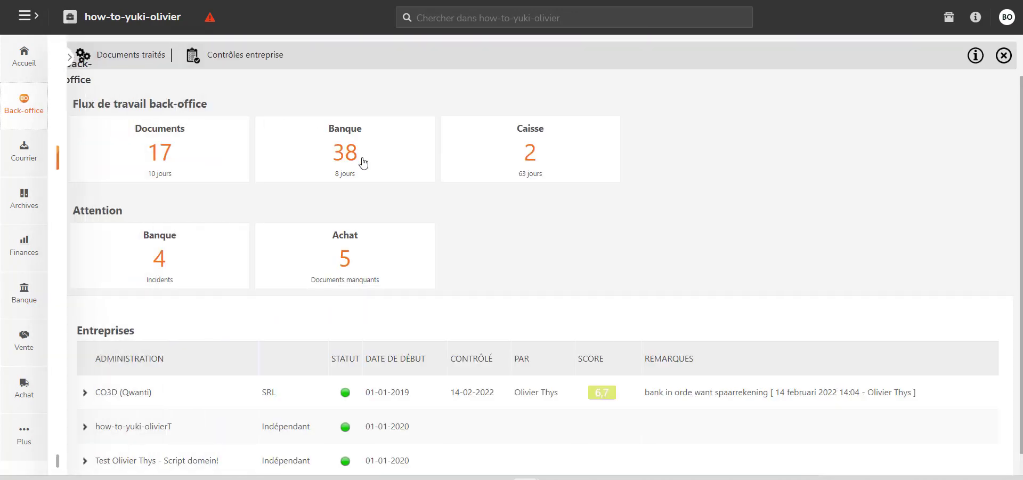
click(352, 167)
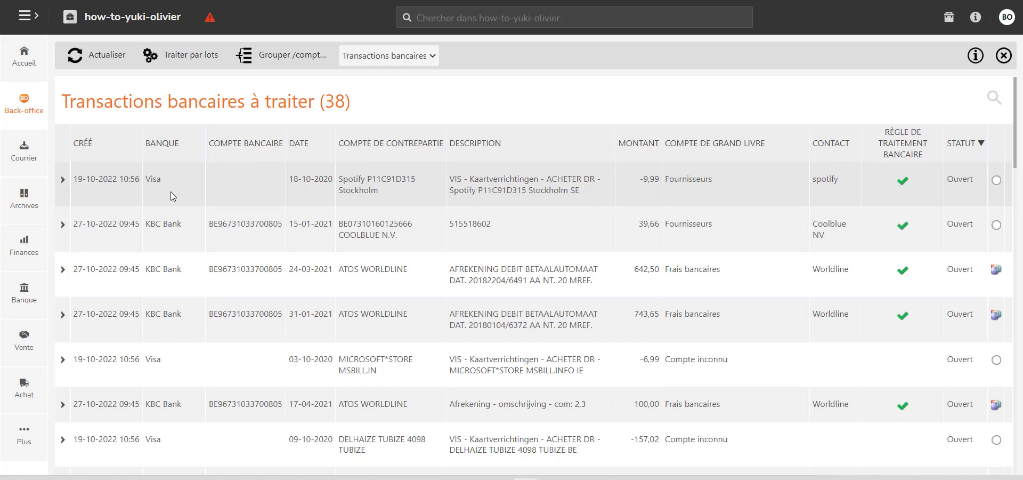
click(63, 181)
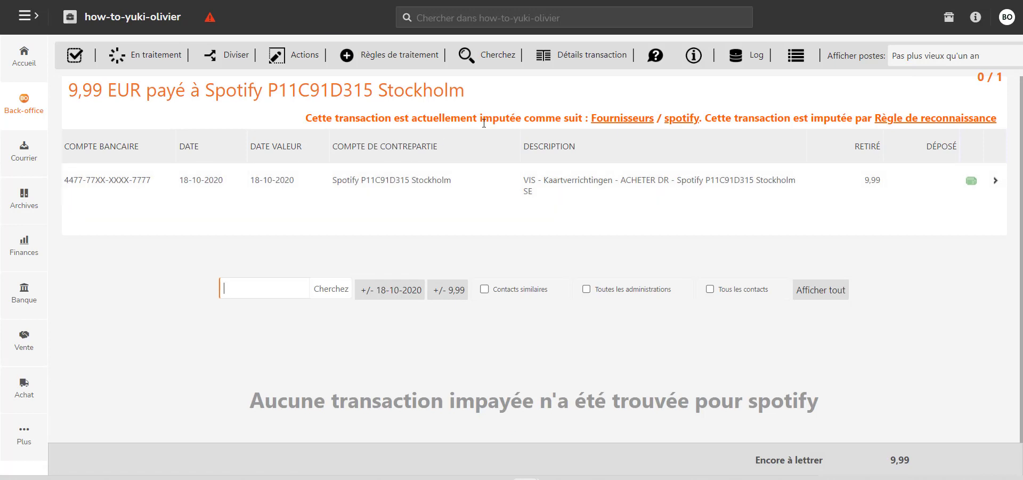
- Examine the booking actions available for the Spotify transaction and return to the list of bank transactions
click(293, 61)
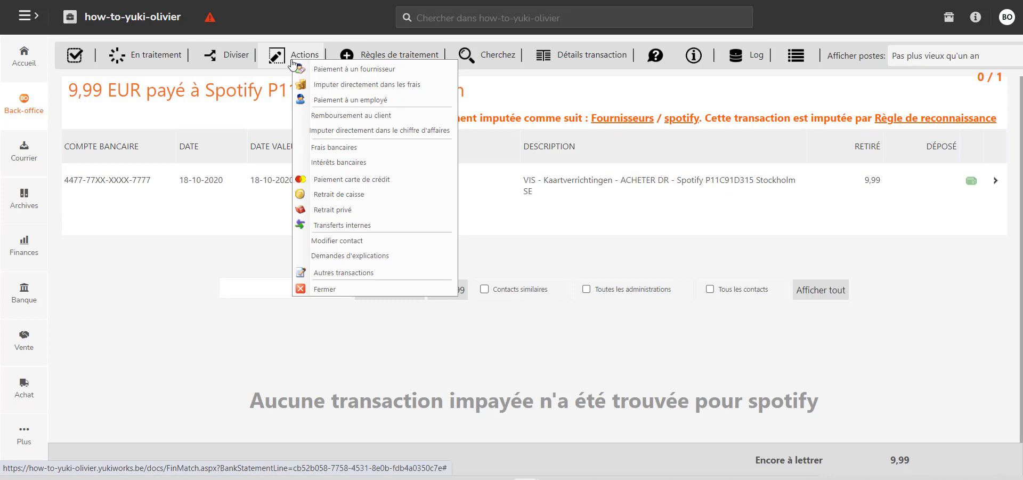
click(279, 60)
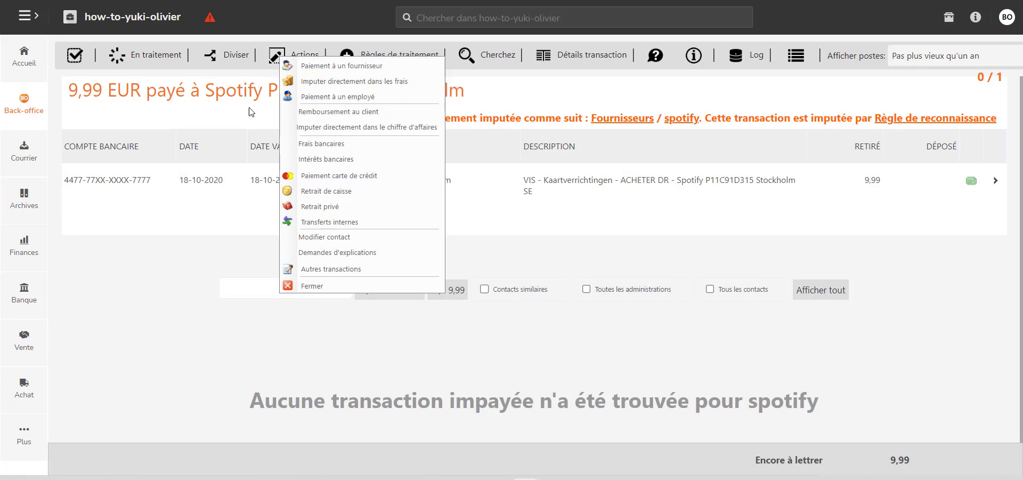
click(318, 286)
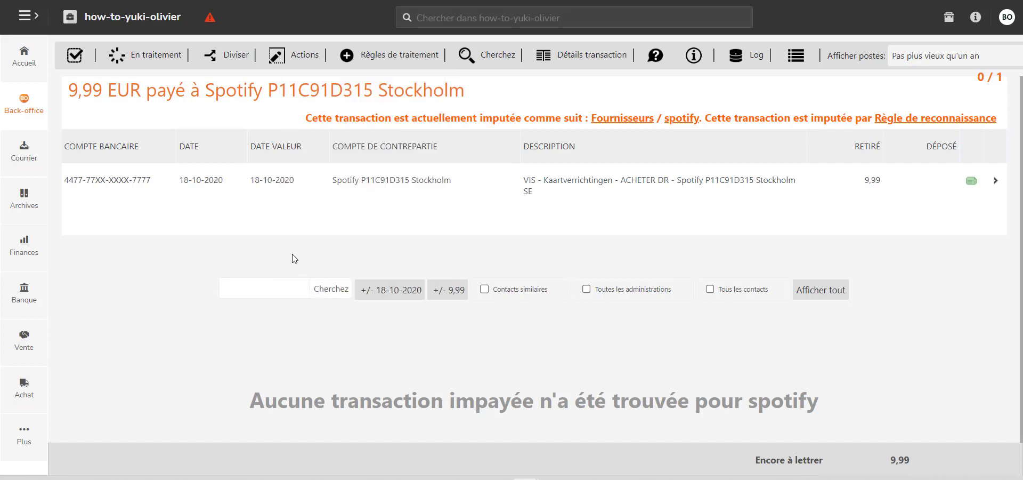
scroll(292, 259, left, 5)
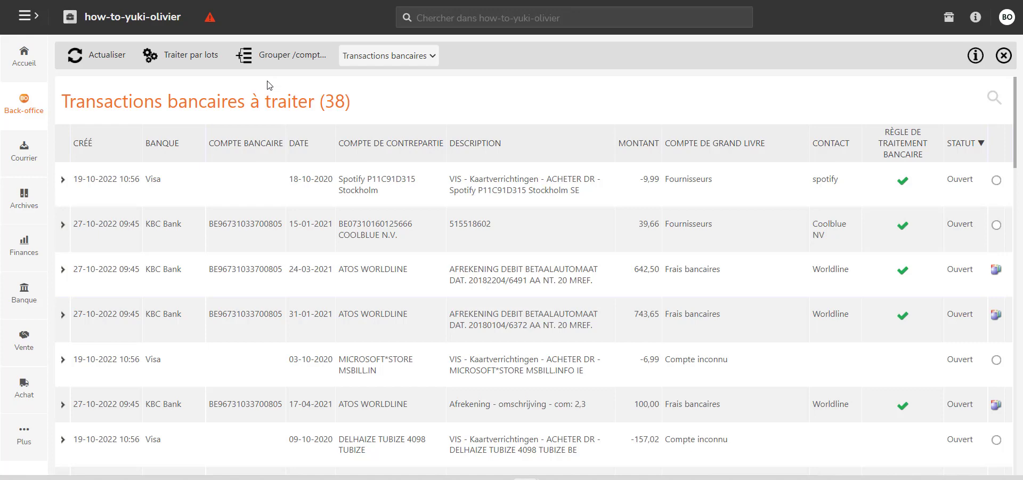
- Reopen the 18-10-2020 Spotify transaction and display the electronic Visa statement it comes from
click(23, 290)
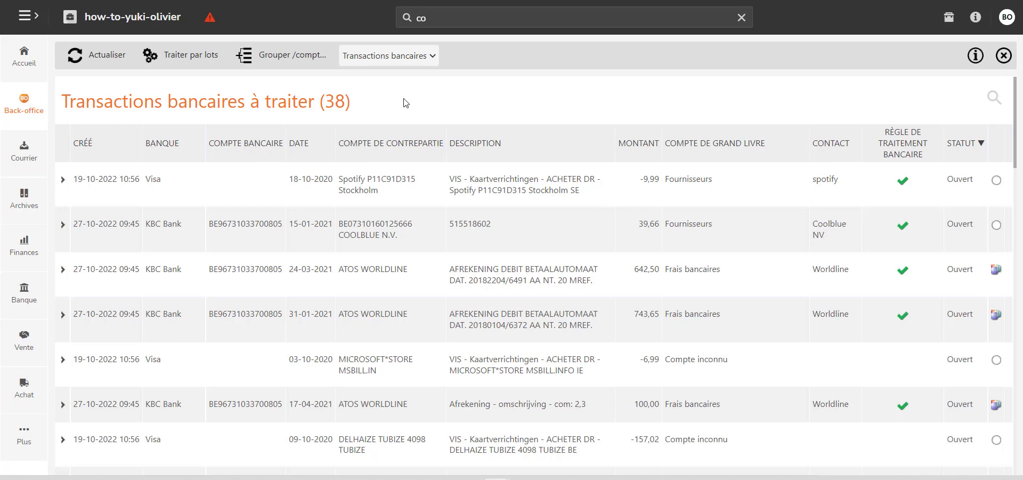
click(66, 185)
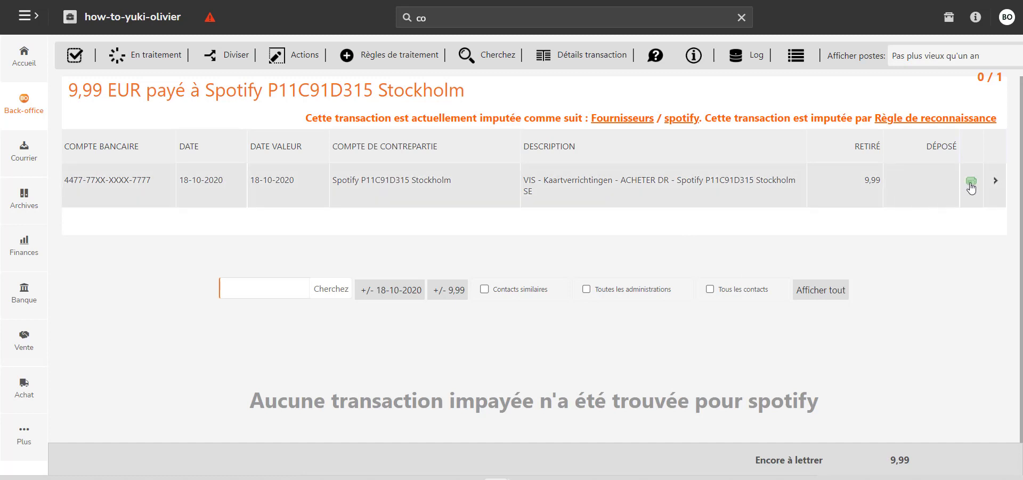
click(971, 182)
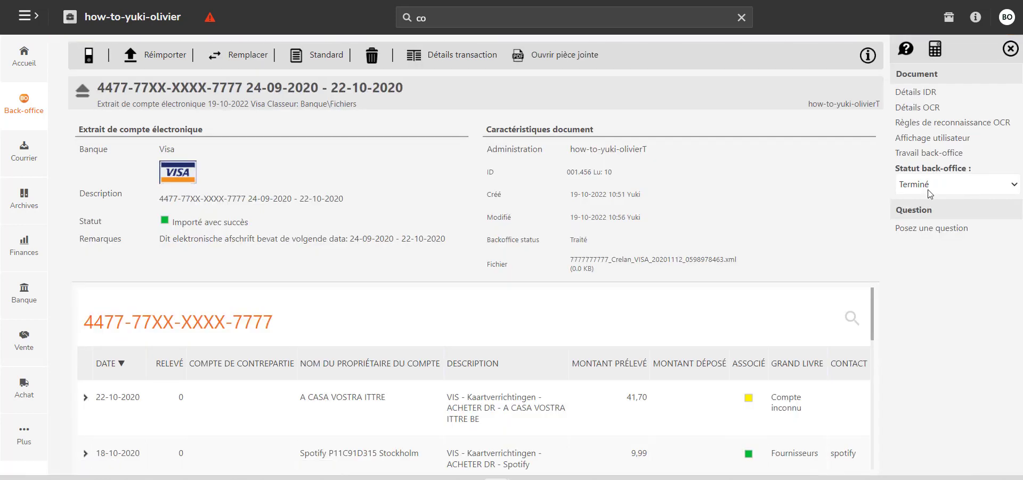